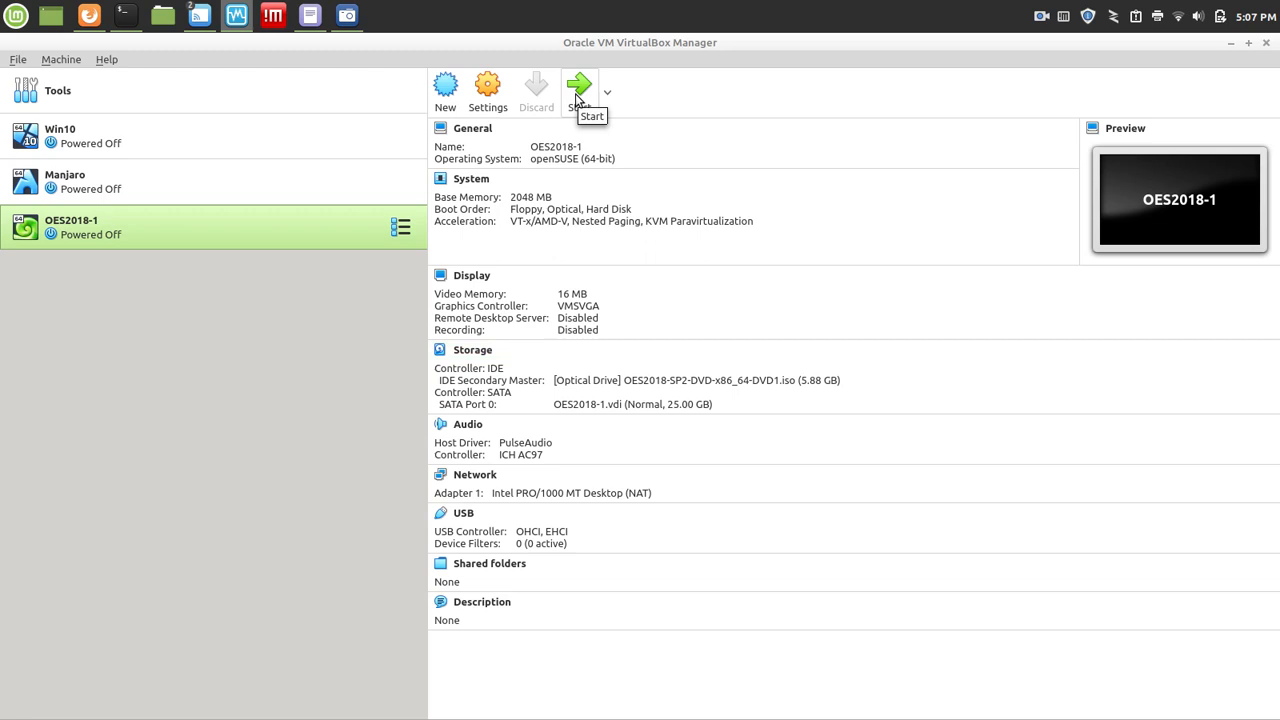
Step: Start the OES2018-1 virtual machine and boot it into the Installation option
{"action": "left_click", "coordinate": [578, 92]}
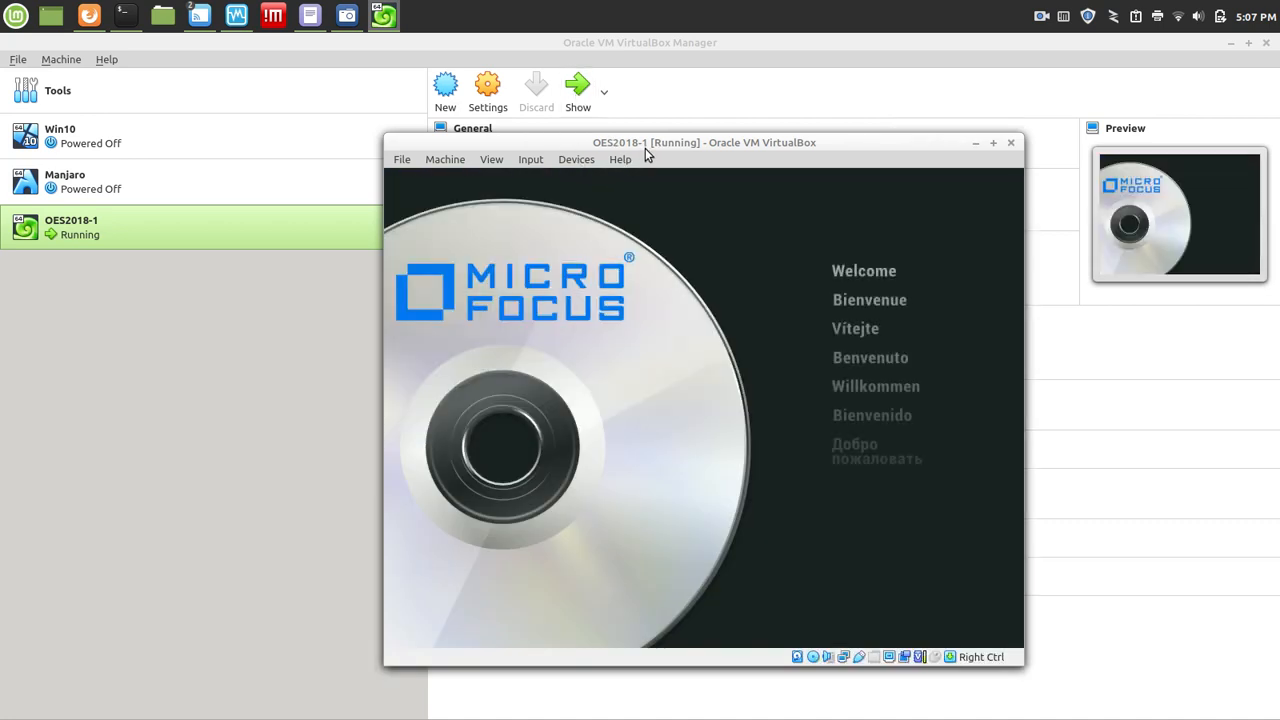
{"action": "left_click_drag", "start_coordinate": [645, 148], "coordinate": [564, 122]}
{"action": "left_click", "coordinate": [432, 330]}
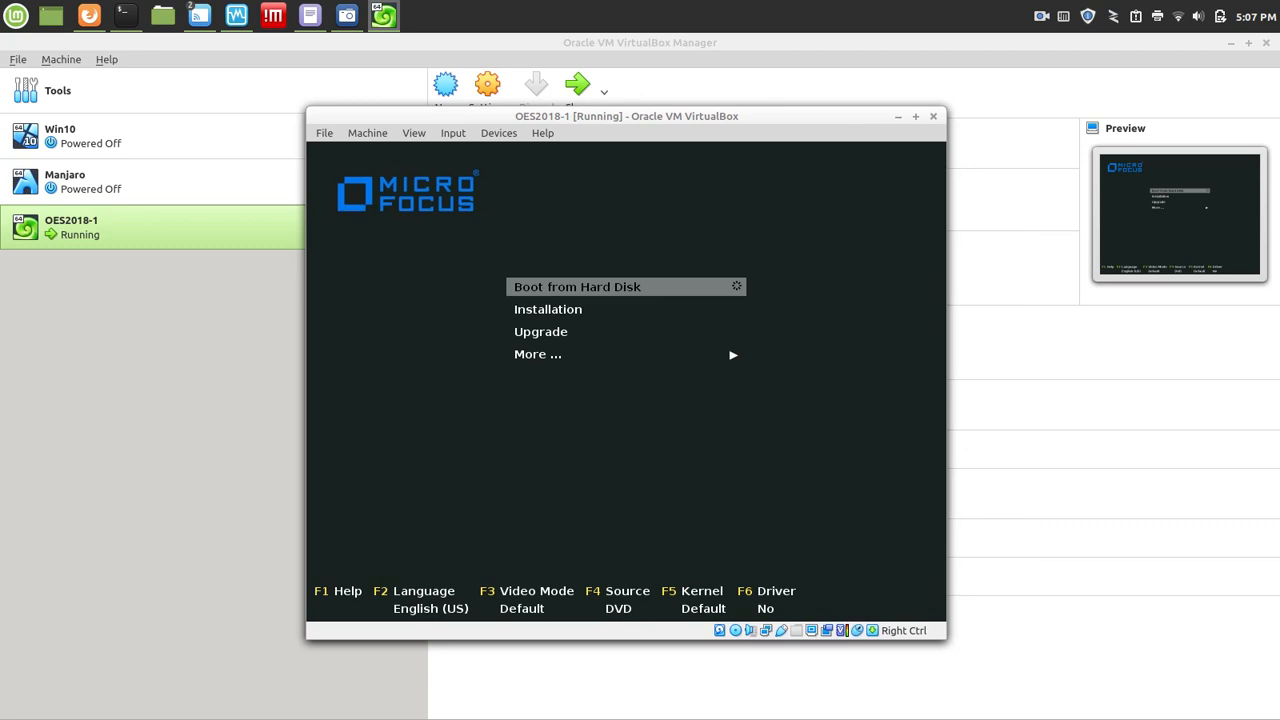
{"action": "key", "text": "Down"}
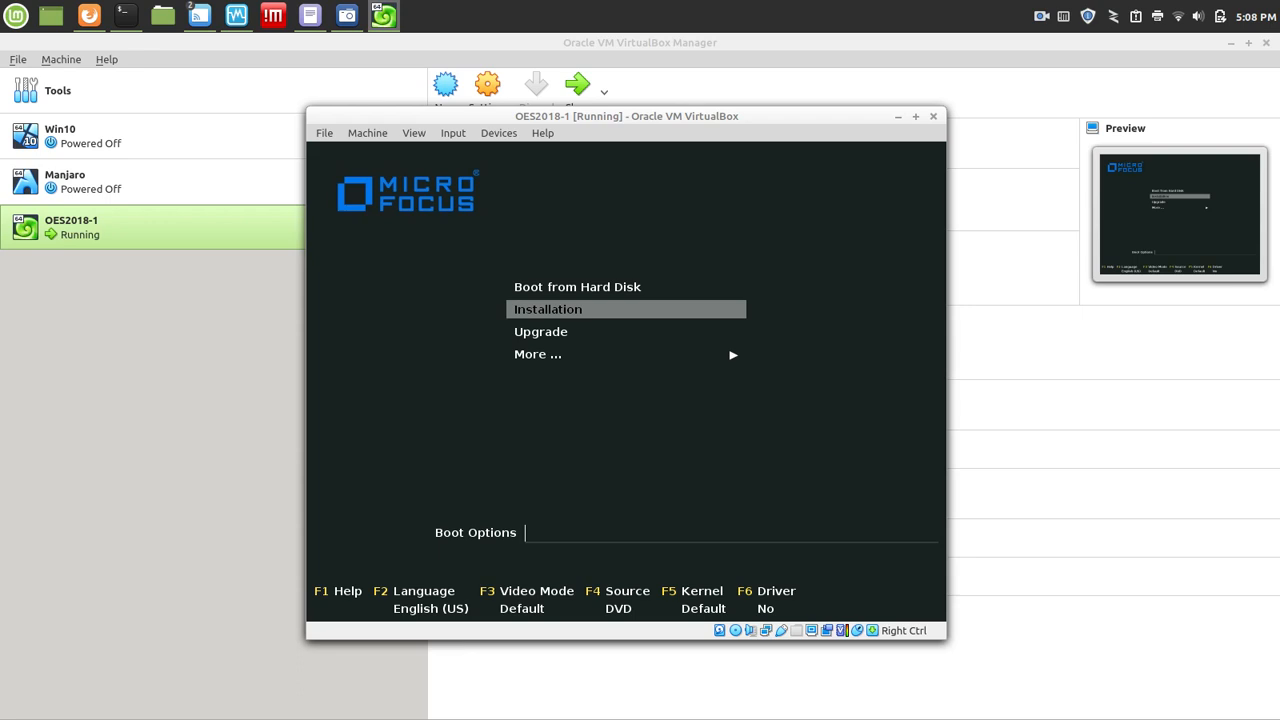
{"action": "key", "text": "Return"}
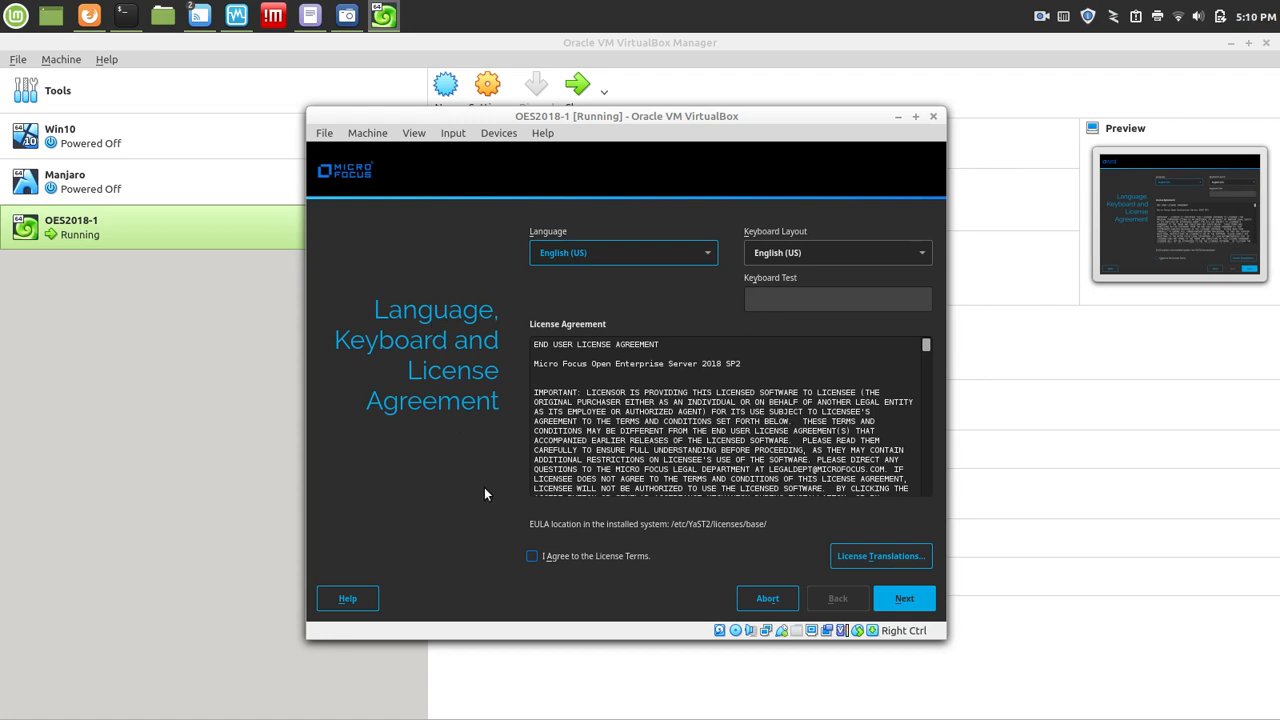
Step: Agree to the license terms and set the Customer Center configuration to Configure Later
{"action": "left_click", "coordinate": [531, 557]}
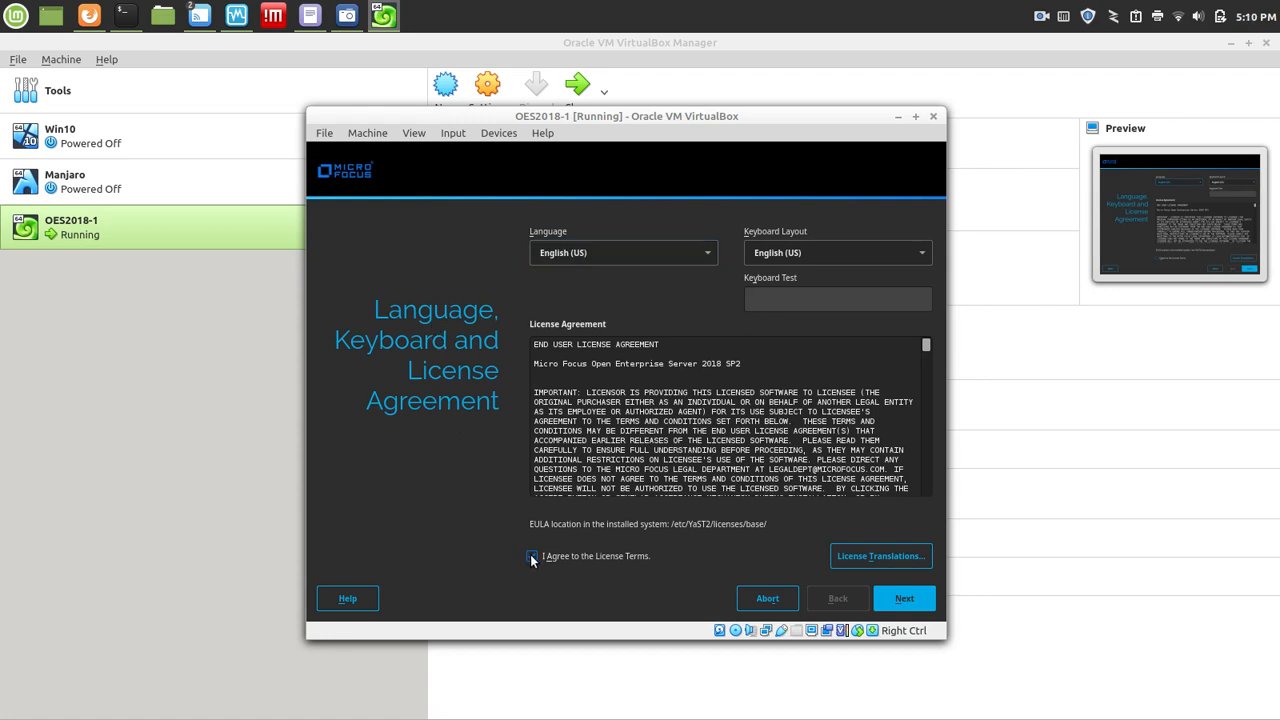
{"action": "left_click", "coordinate": [903, 600]}
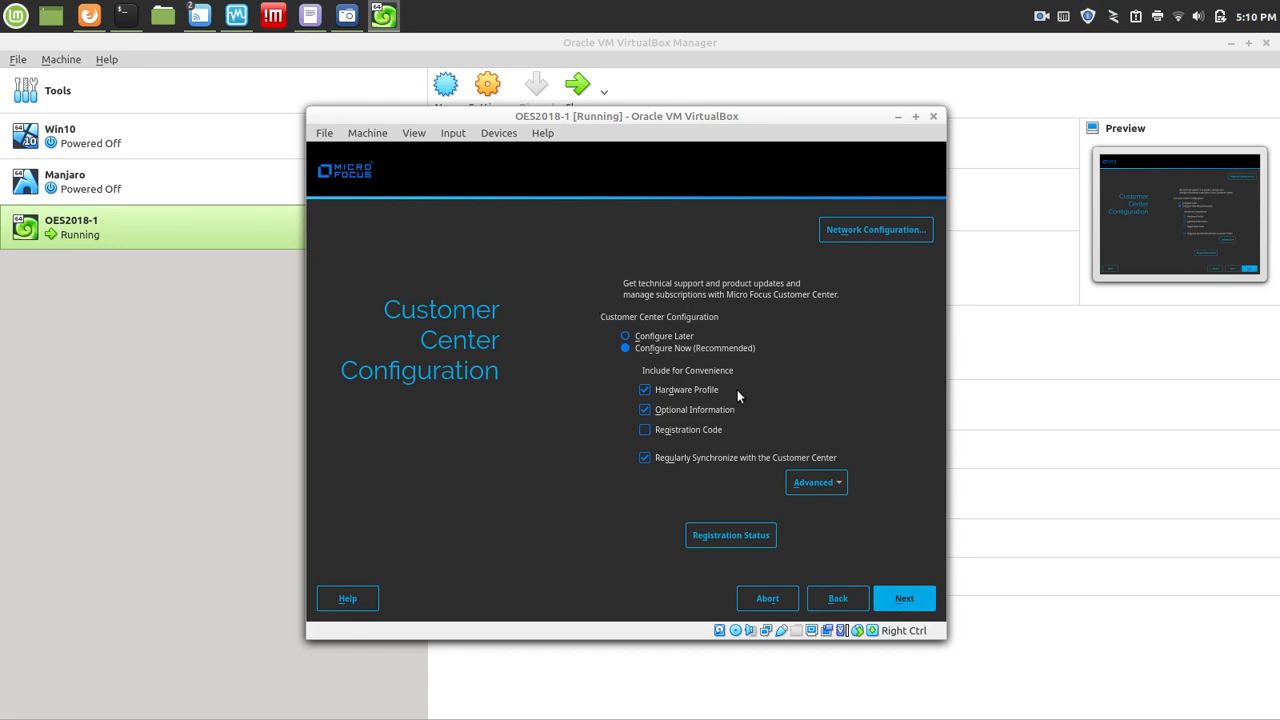
{"action": "left_click", "coordinate": [630, 337]}
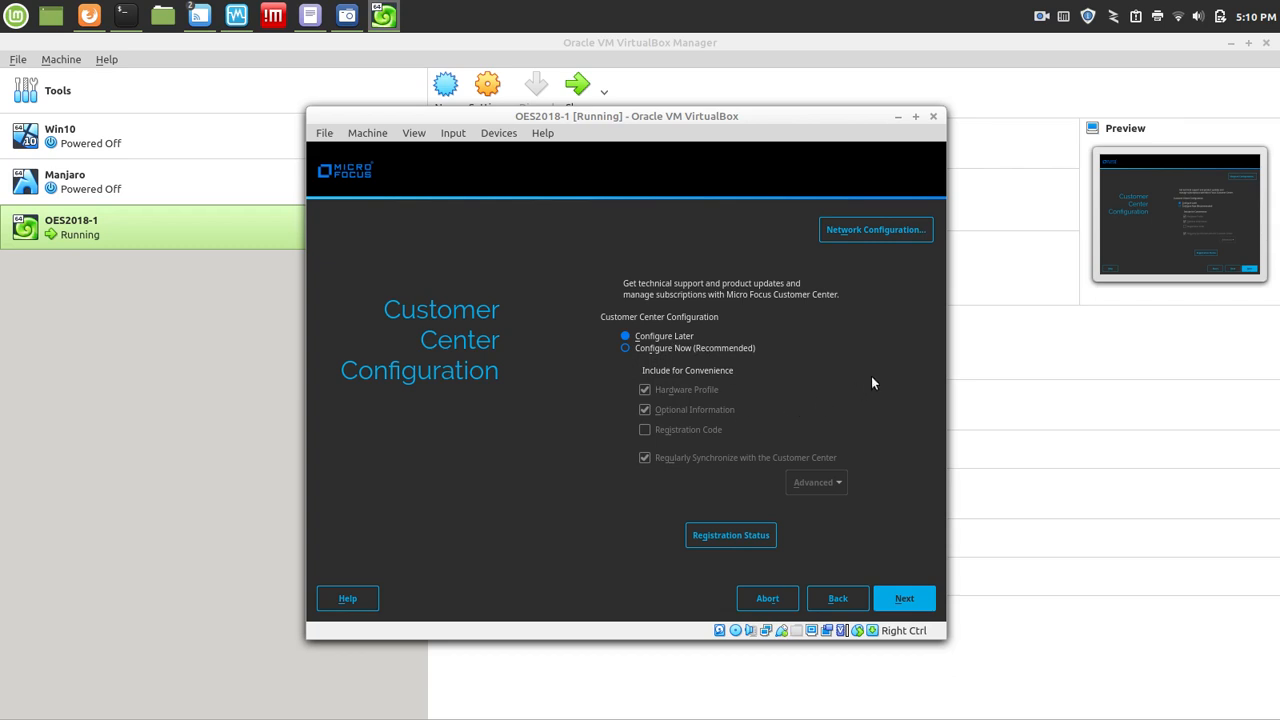
Step: Give the eth0 network card the static IP address 10.0.2.15, subnet mask 255.255.255.0 and hostname cl1-n1
{"action": "left_click", "coordinate": [886, 234]}
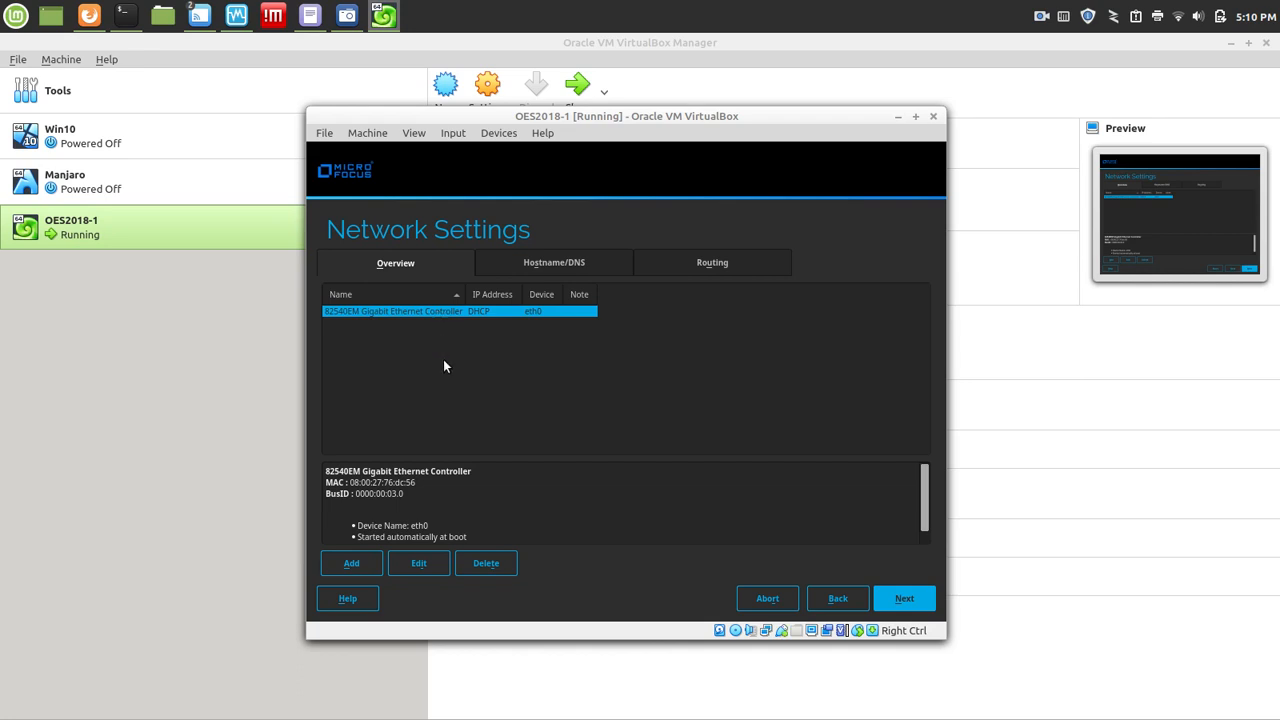
{"action": "left_click", "coordinate": [420, 564]}
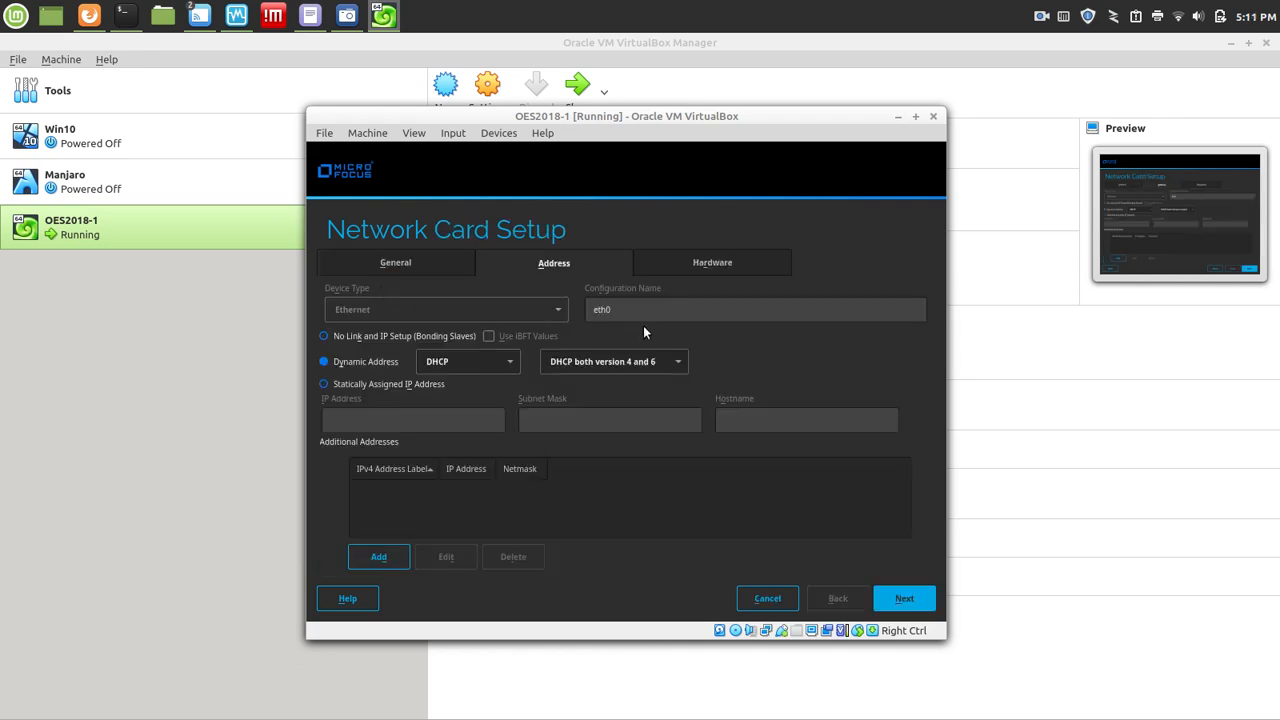
{"action": "left_click", "coordinate": [324, 385]}
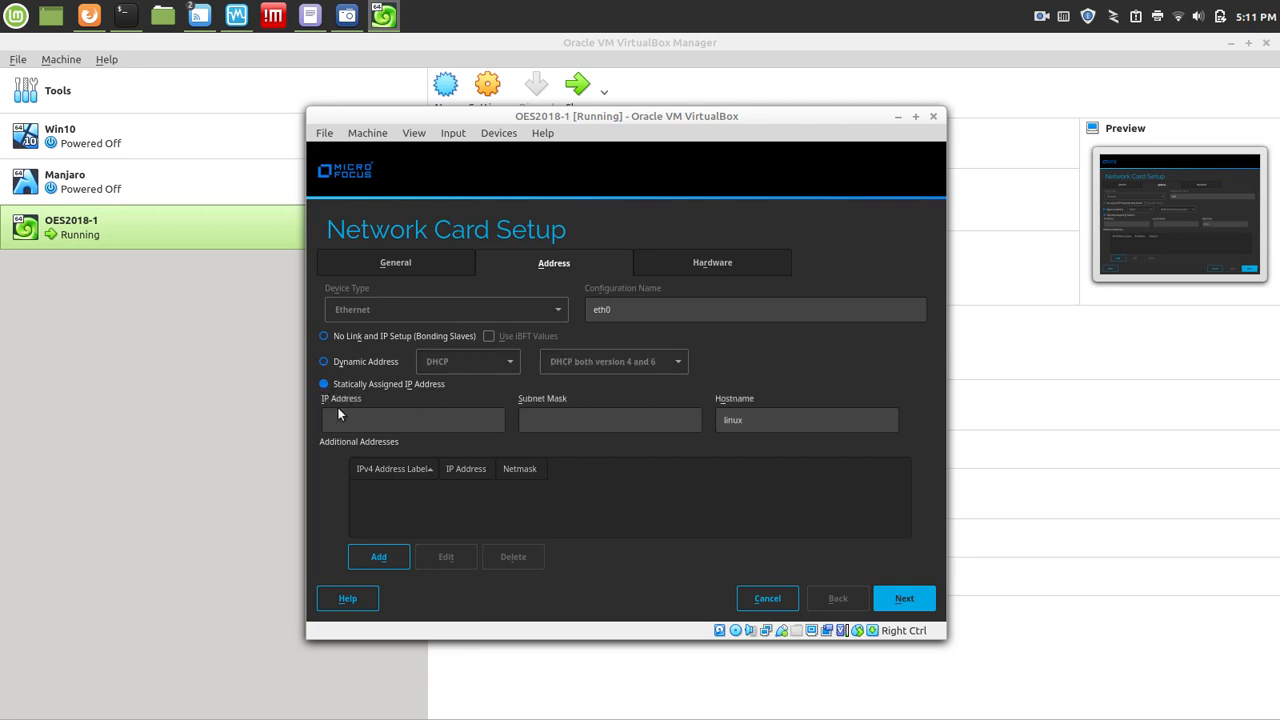
{"action": "type", "text": "10.0.2.15"}
{"action": "key", "text": "Tab"}
{"action": "type", "text": "1"}
{"action": "type", "text": "55.255.255"}
{"action": "type", "text": ".0"}
{"action": "key", "text": "Tab"}
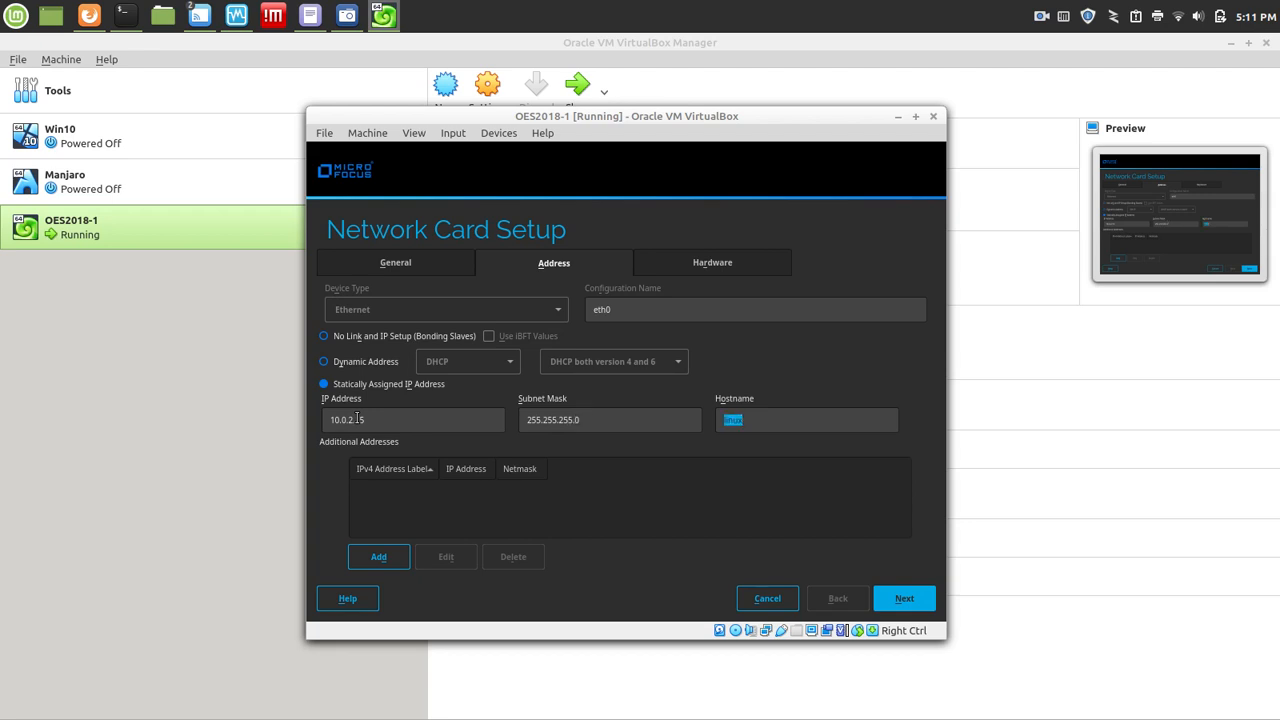
{"action": "type", "text": "cl1-n1"}
{"action": "left_click", "coordinate": [911, 604]}
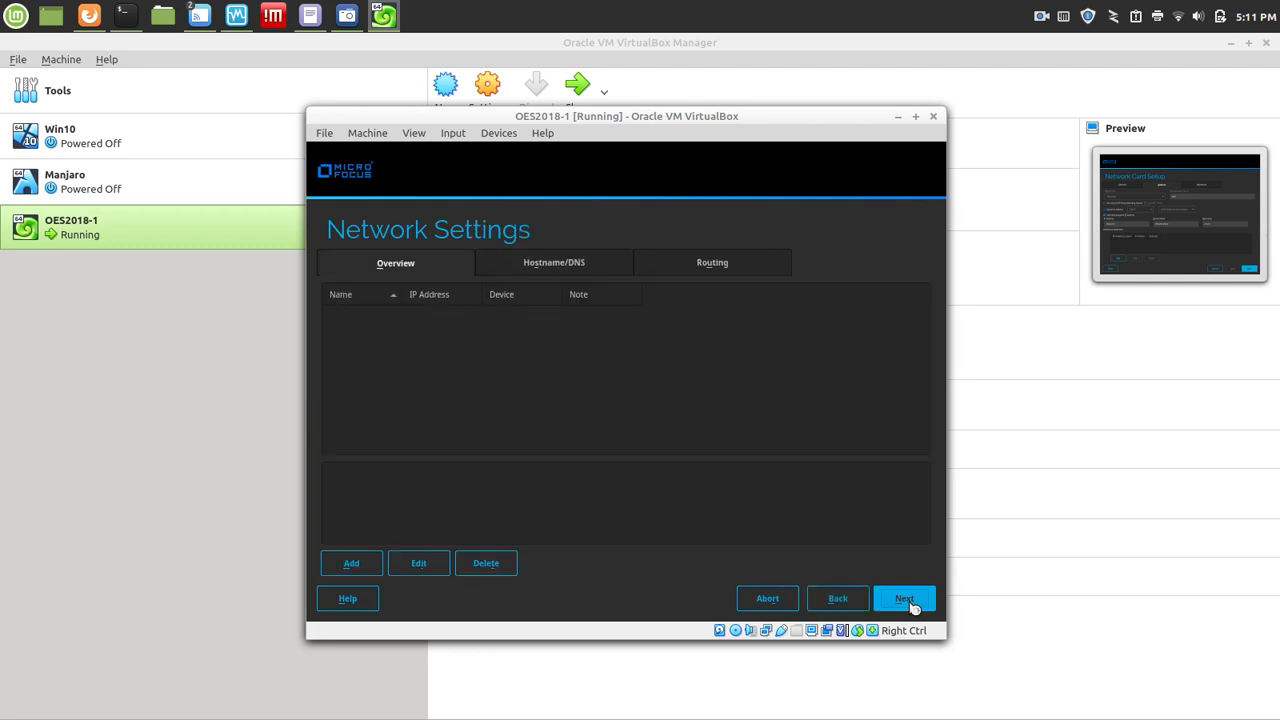
Step: Set the default IPv4 gateway in the network routing settings to 10.0.2.1
{"action": "left_click", "coordinate": [709, 265]}
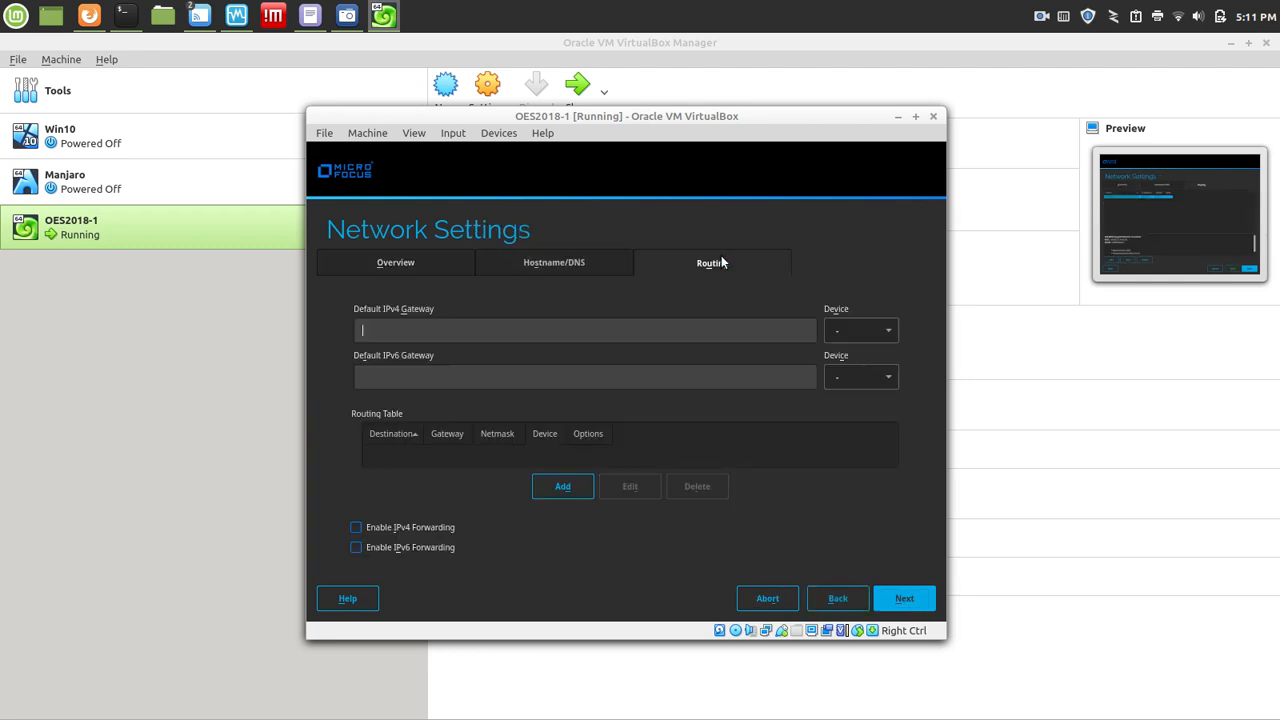
{"action": "left_click", "coordinate": [385, 330]}
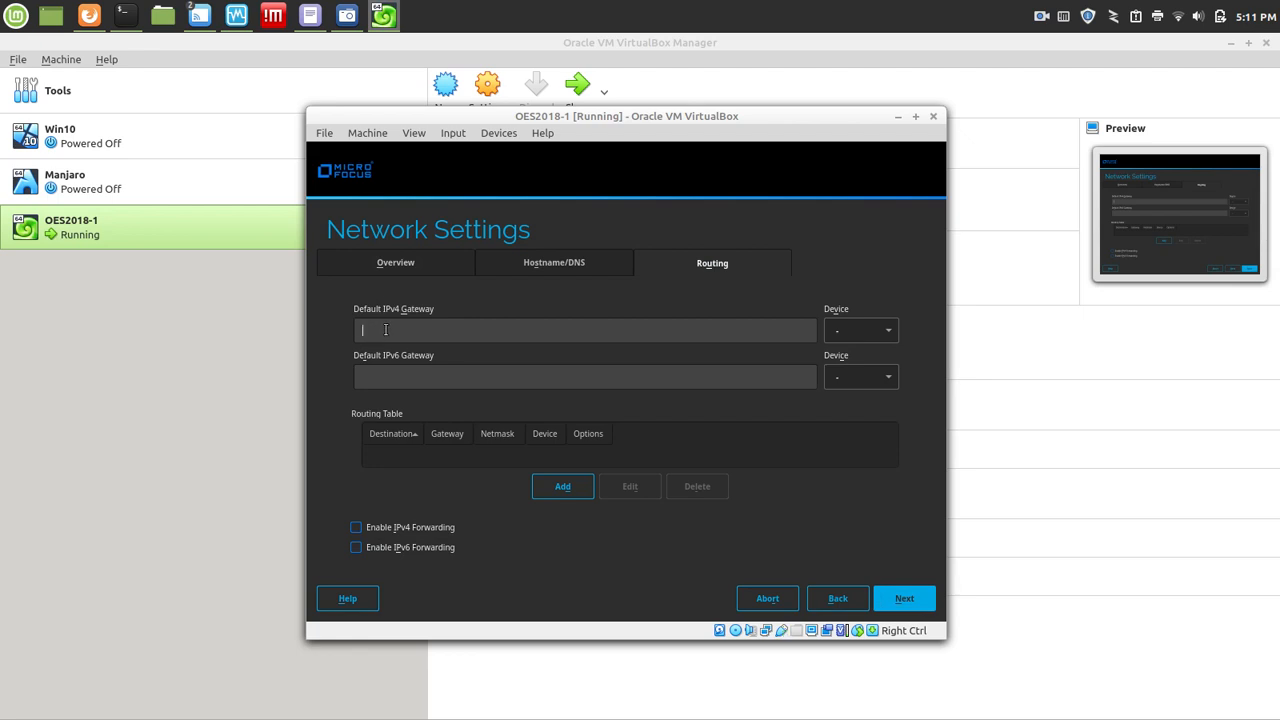
{"action": "type", "text": "10.0.2.1"}
Step: Set the hostname to cl1-n1, domain name to demo.net and Name Server 1 to 8.8.8.8, and apply the network settings
{"action": "left_click", "coordinate": [559, 257]}
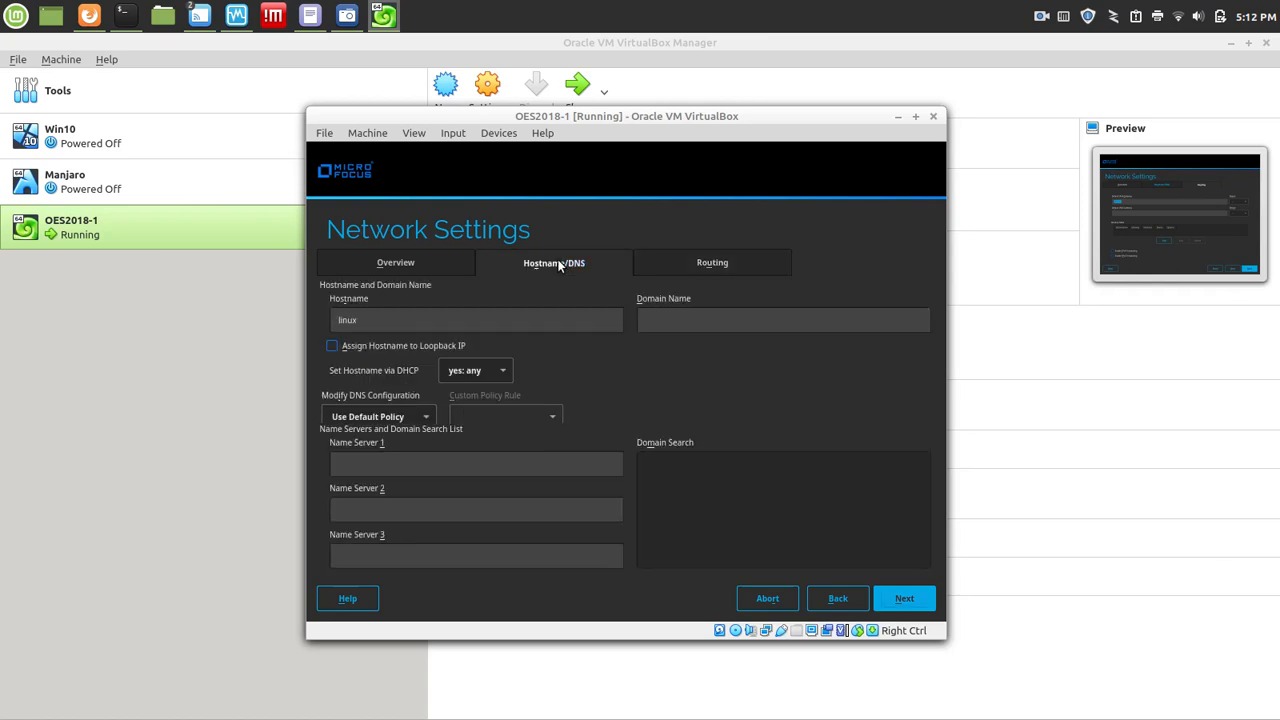
{"action": "left_click", "coordinate": [442, 325]}
{"action": "key", "text": "BackSpace"}
{"action": "key", "text": "BackSpace"}
{"action": "key", "text": "BackSpace"}
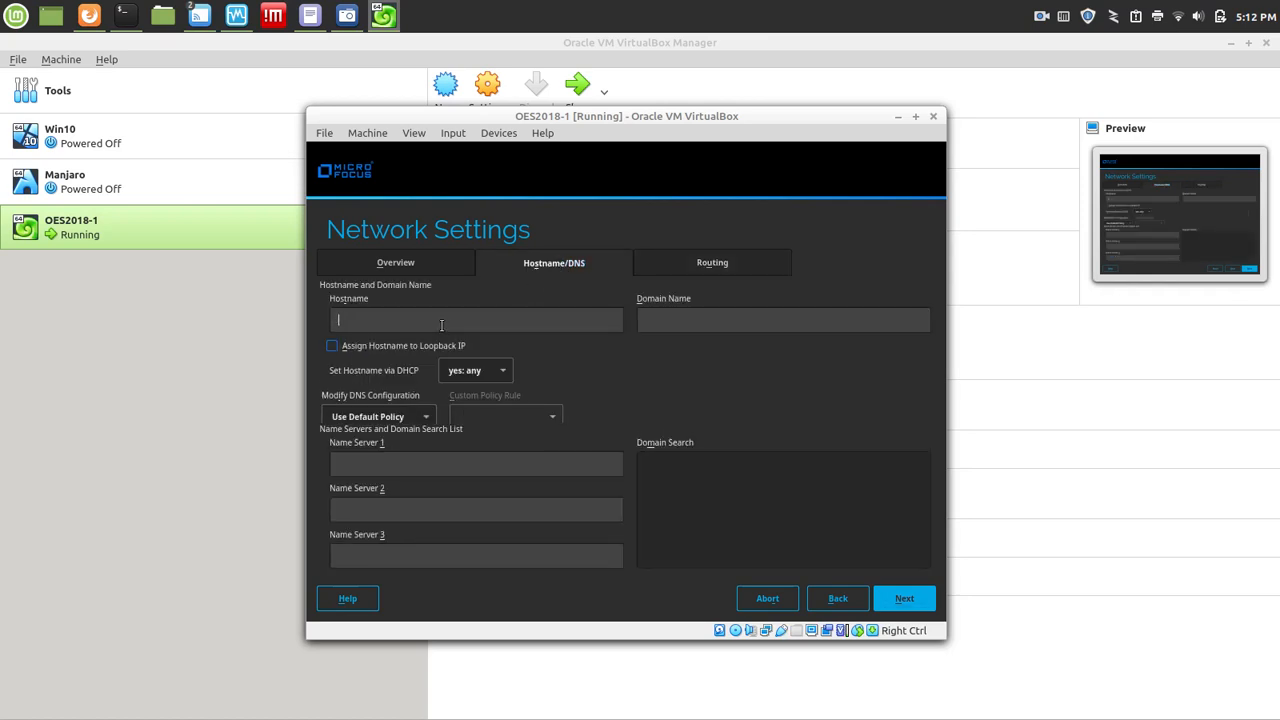
{"action": "type", "text": "cl1-n1"}
{"action": "type", "text": "demo"}
{"action": "type", "text": ".c"}
{"action": "key", "text": "BackSpace"}
{"action": "type", "text": "net"}
{"action": "left_click", "coordinate": [363, 461]}
{"action": "type", "text": "8.8.8.8"}
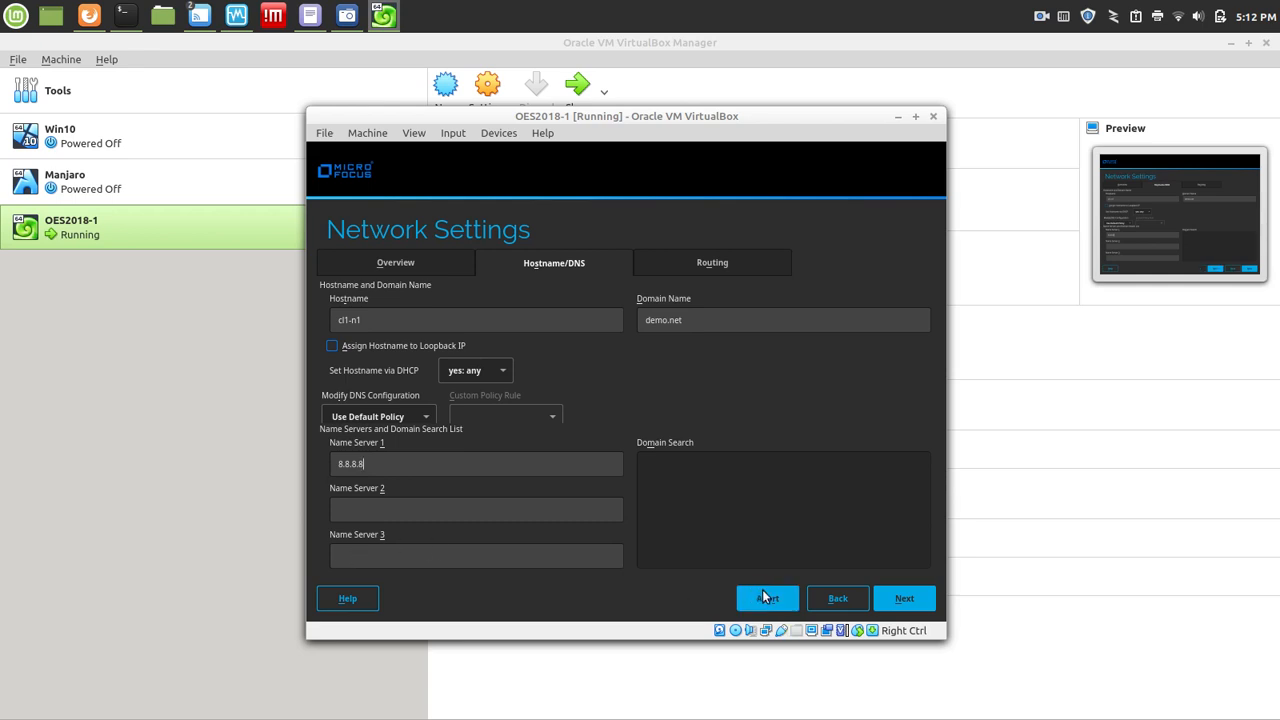
{"action": "left_click", "coordinate": [908, 600]}
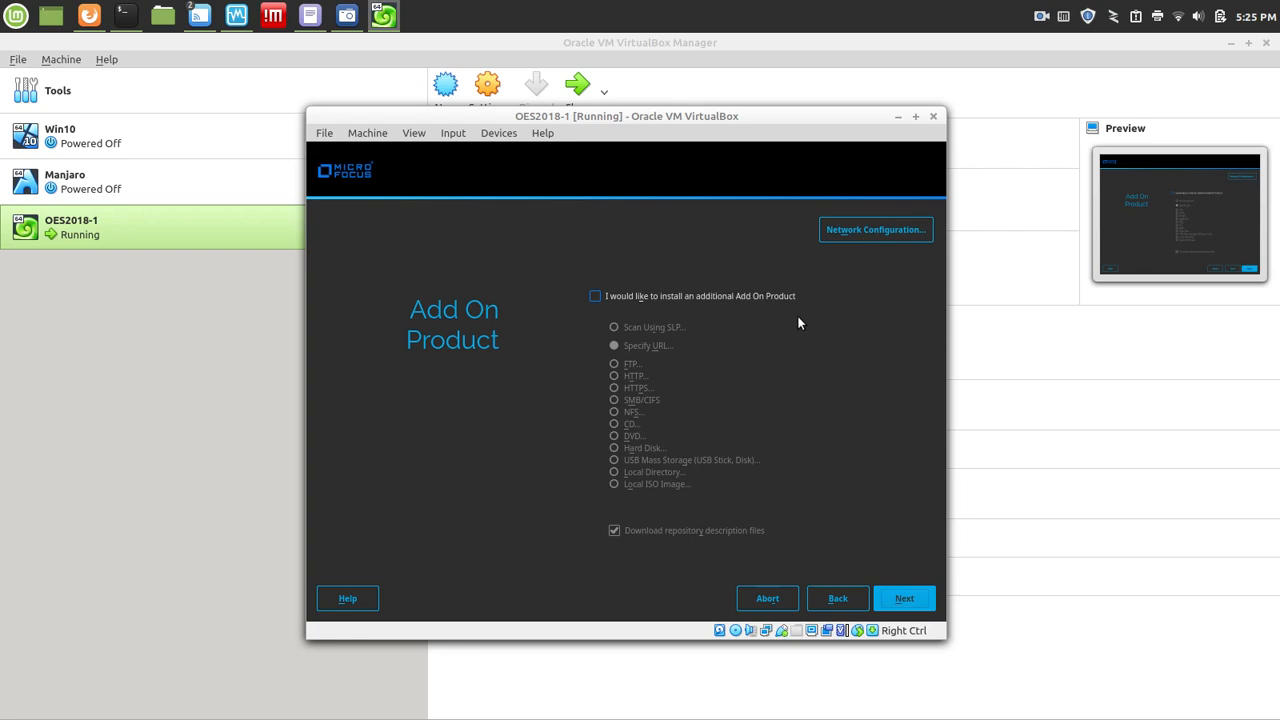
Step: Continue without an add-on product, keeping the Default System role and the suggested partitioning
{"action": "left_click", "coordinate": [898, 601]}
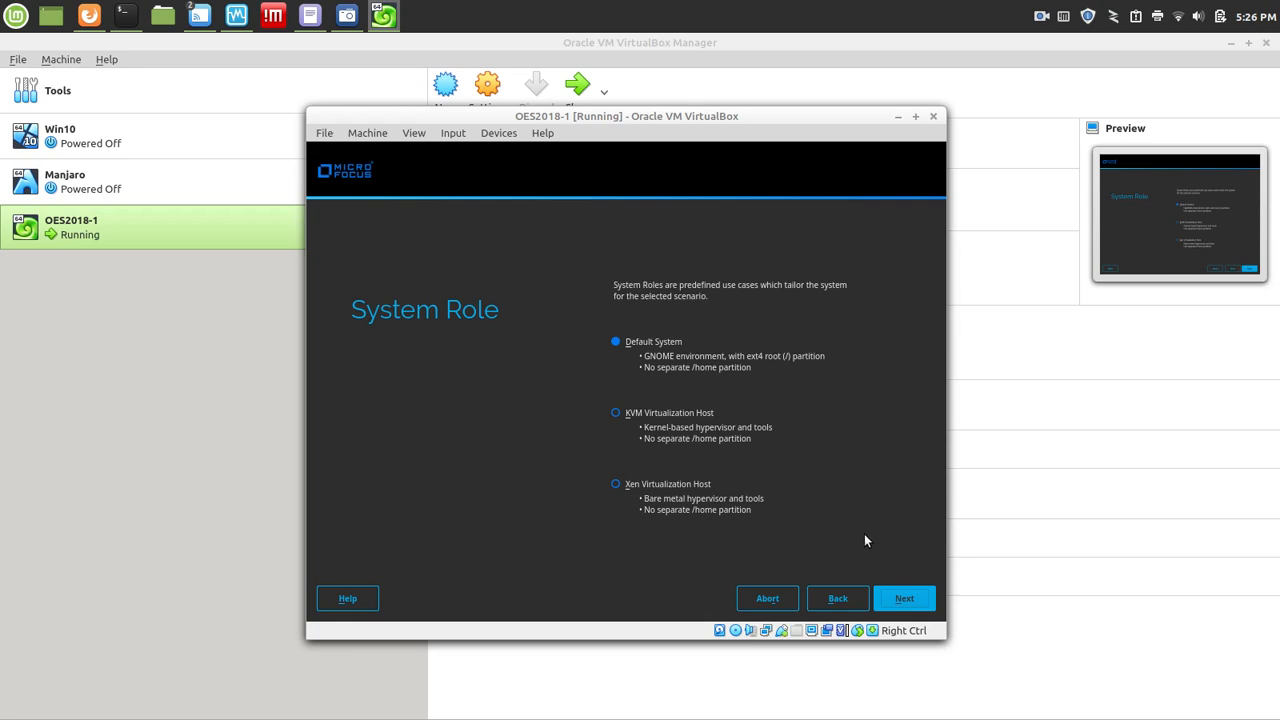
{"action": "left_click", "coordinate": [903, 603]}
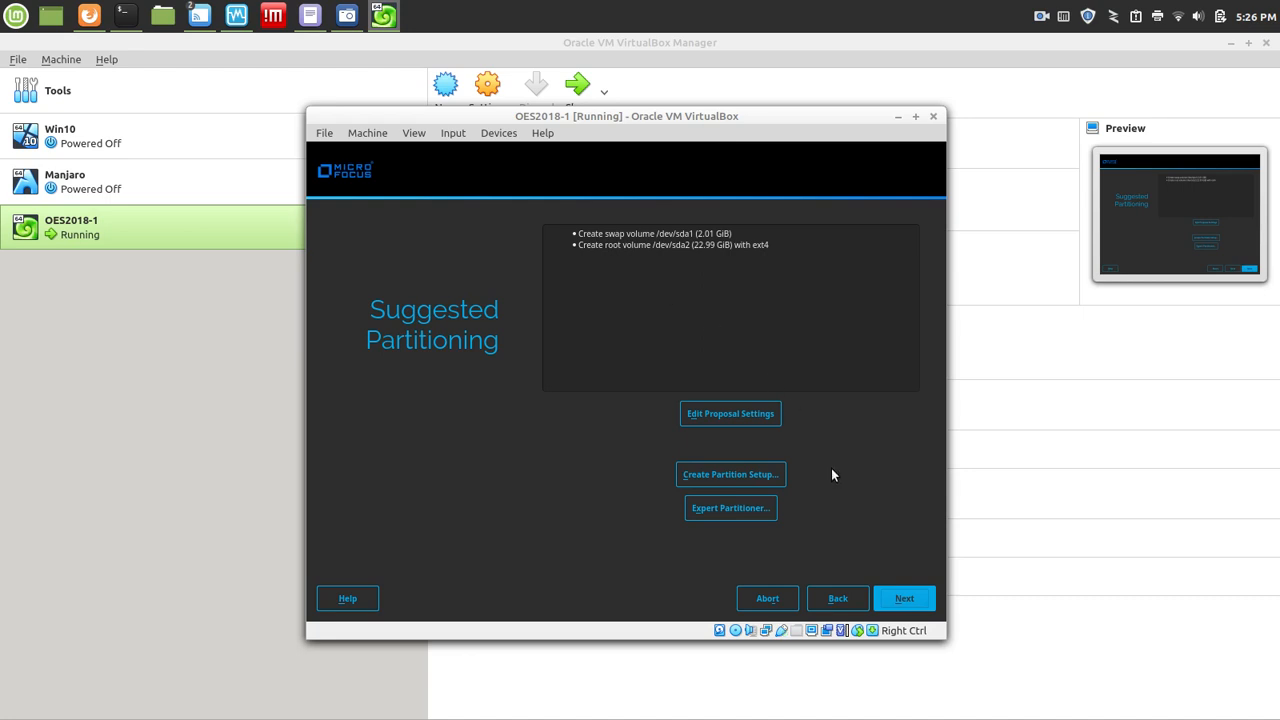
{"action": "left_click", "coordinate": [904, 600]}
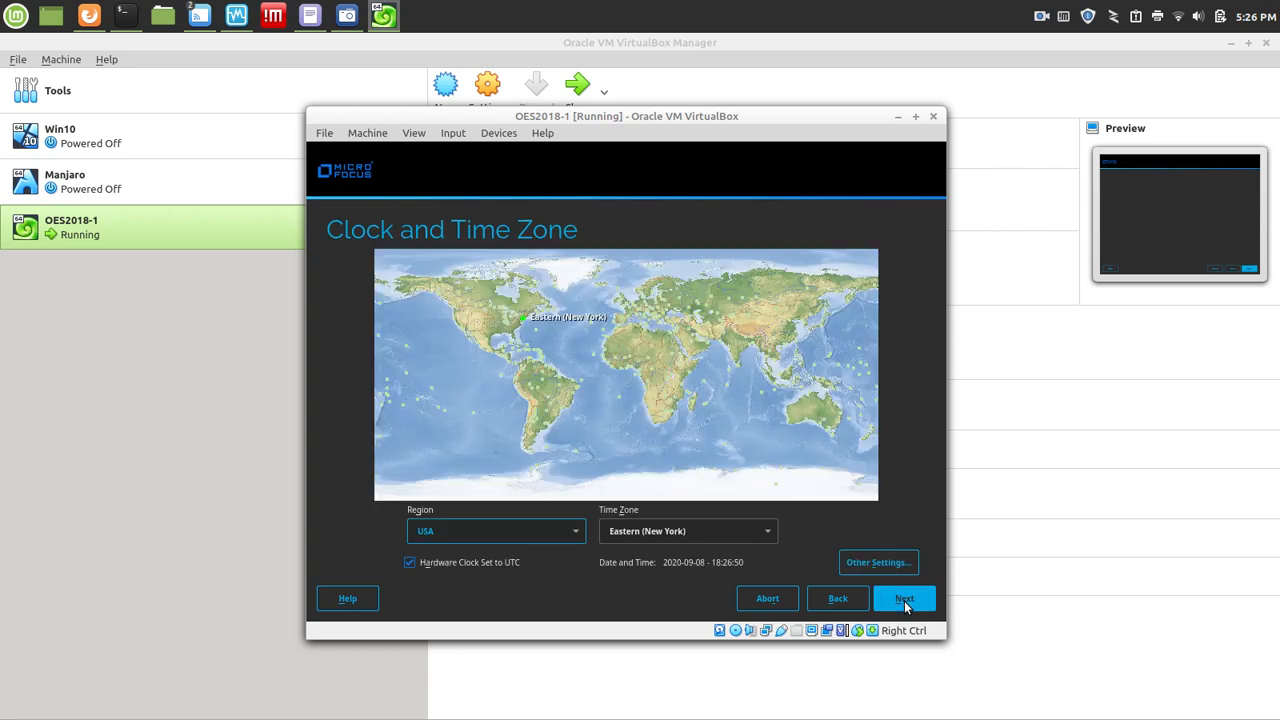
Step: Set the time zone to Central (Chicago) for the USA region and continue
{"action": "left_click", "coordinate": [765, 526]}
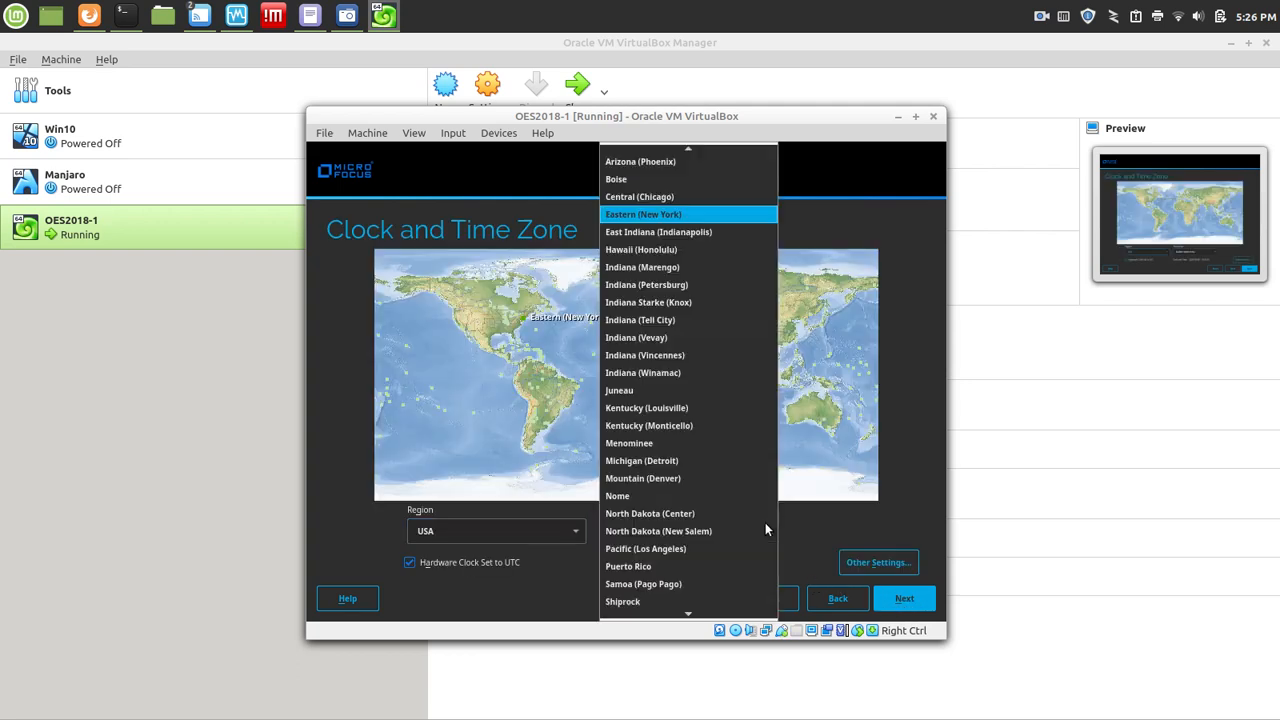
{"action": "left_click", "coordinate": [660, 198]}
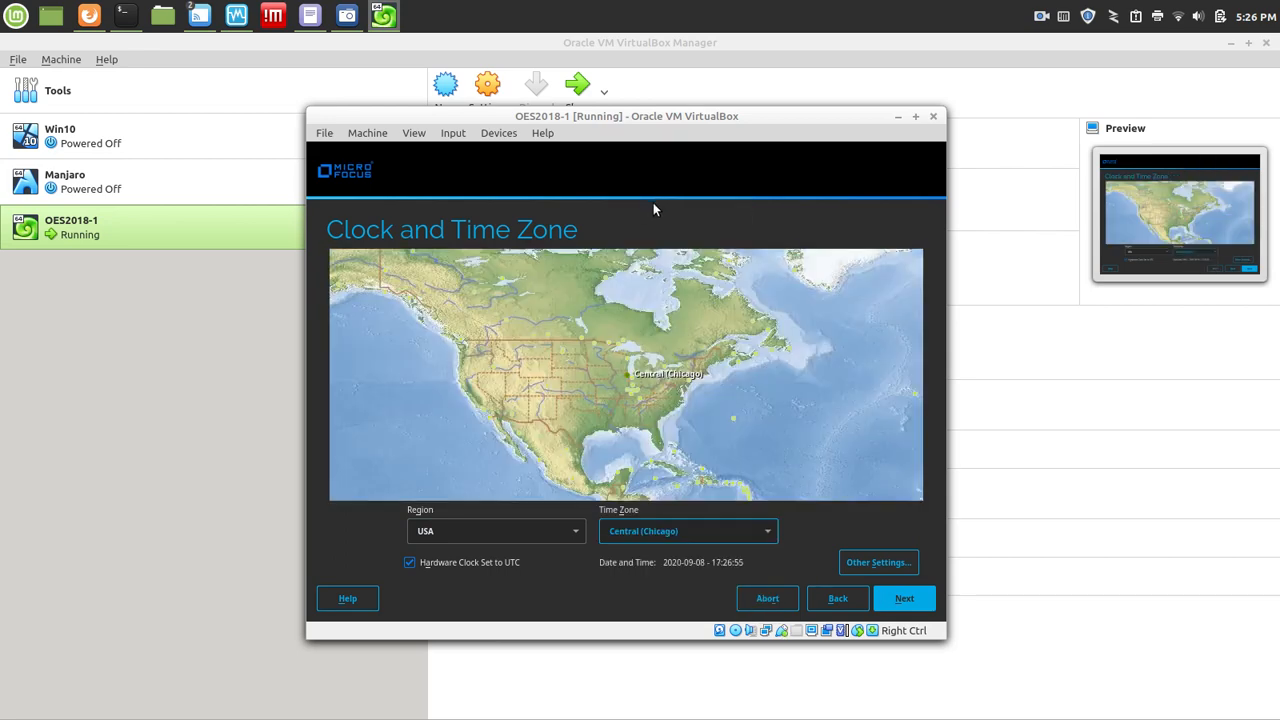
{"action": "left_click", "coordinate": [908, 600]}
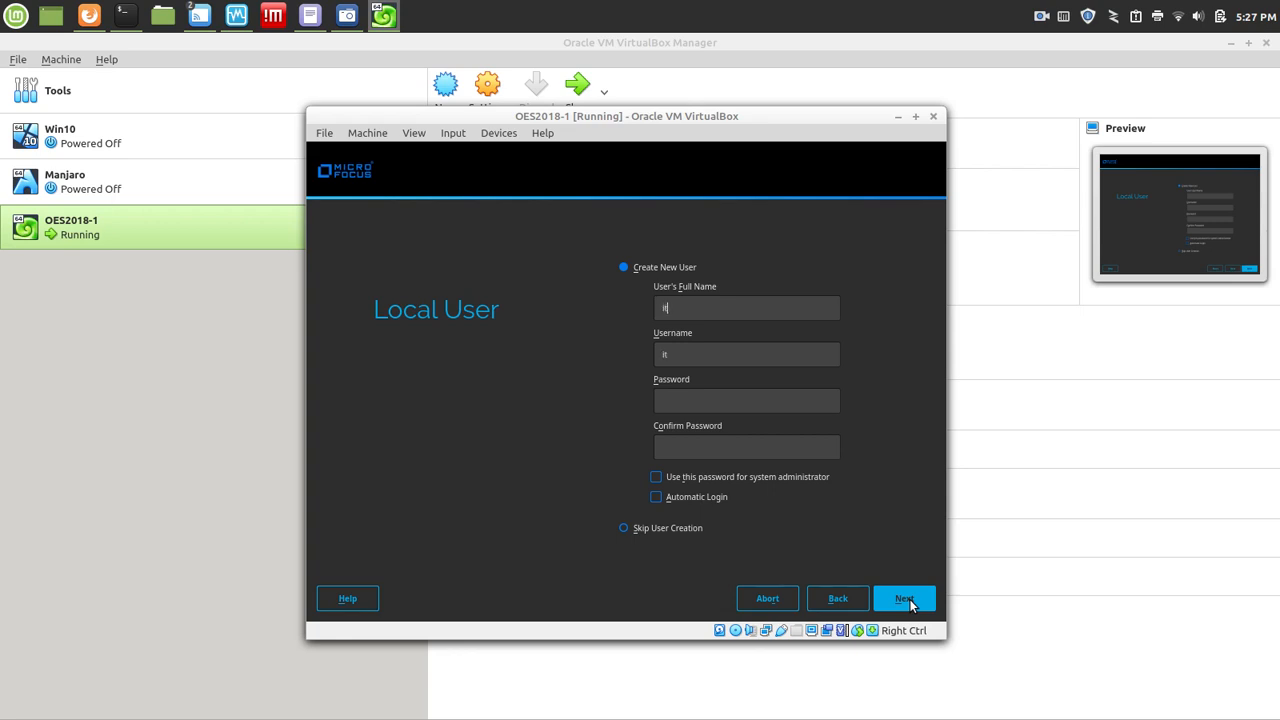
Step: Enter and confirm the password for local user "it", use it for the system administrator too, and accept the simple password
{"action": "key", "text": "Tab"}
{"action": "key", "text": "Tab"}
{"action": "type", "text": "••••••••"}
{"action": "key", "text": "BackSpace"}
{"action": "type", "text": "•••••••"}
{"action": "left_click", "coordinate": [656, 480]}
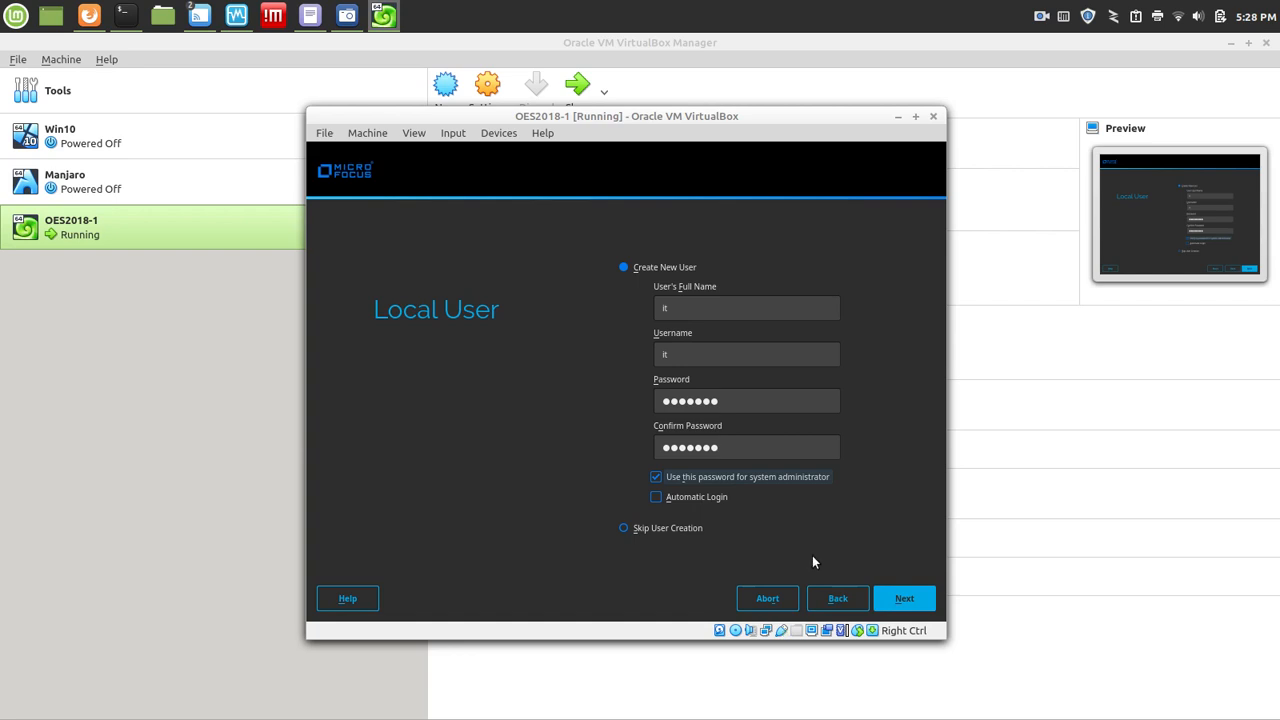
{"action": "left_click", "coordinate": [897, 599]}
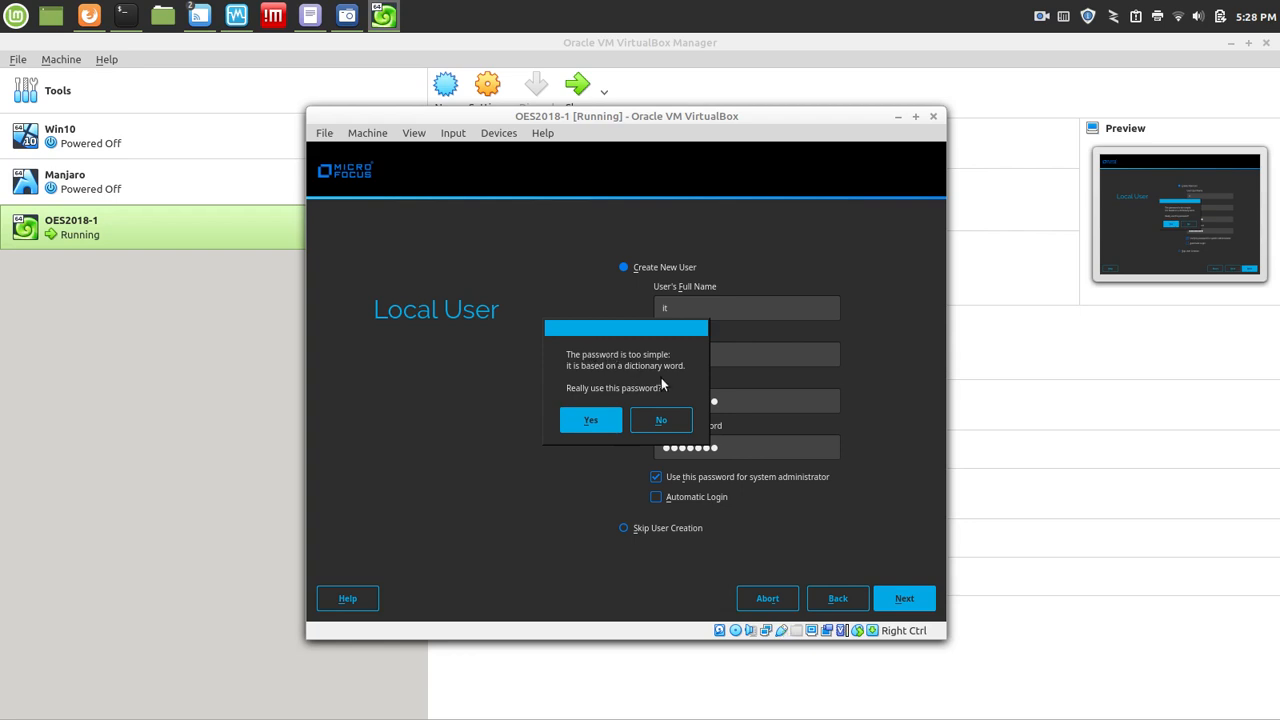
{"action": "left_click", "coordinate": [588, 421]}
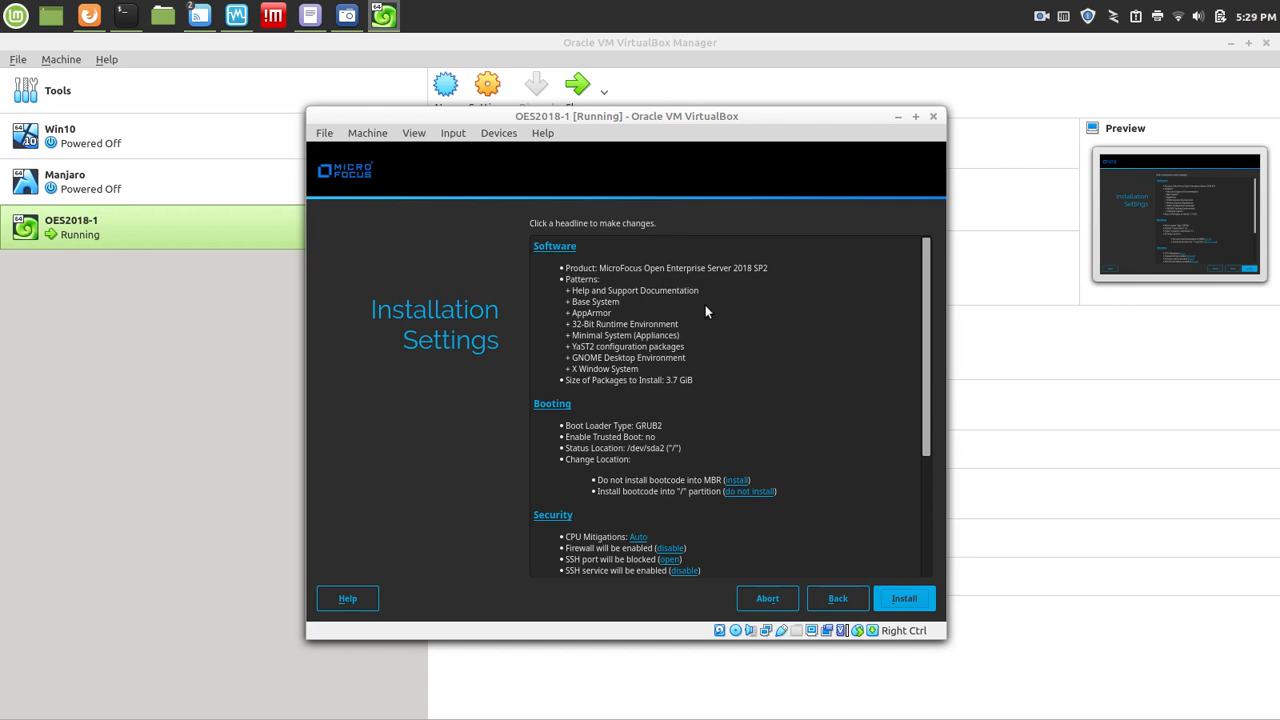
Step: Review the installation settings through to the System section, then start and confirm the base installation
{"action": "scroll", "coordinate": [923, 345], "scroll_direction": "down", "scroll_amount": 3}
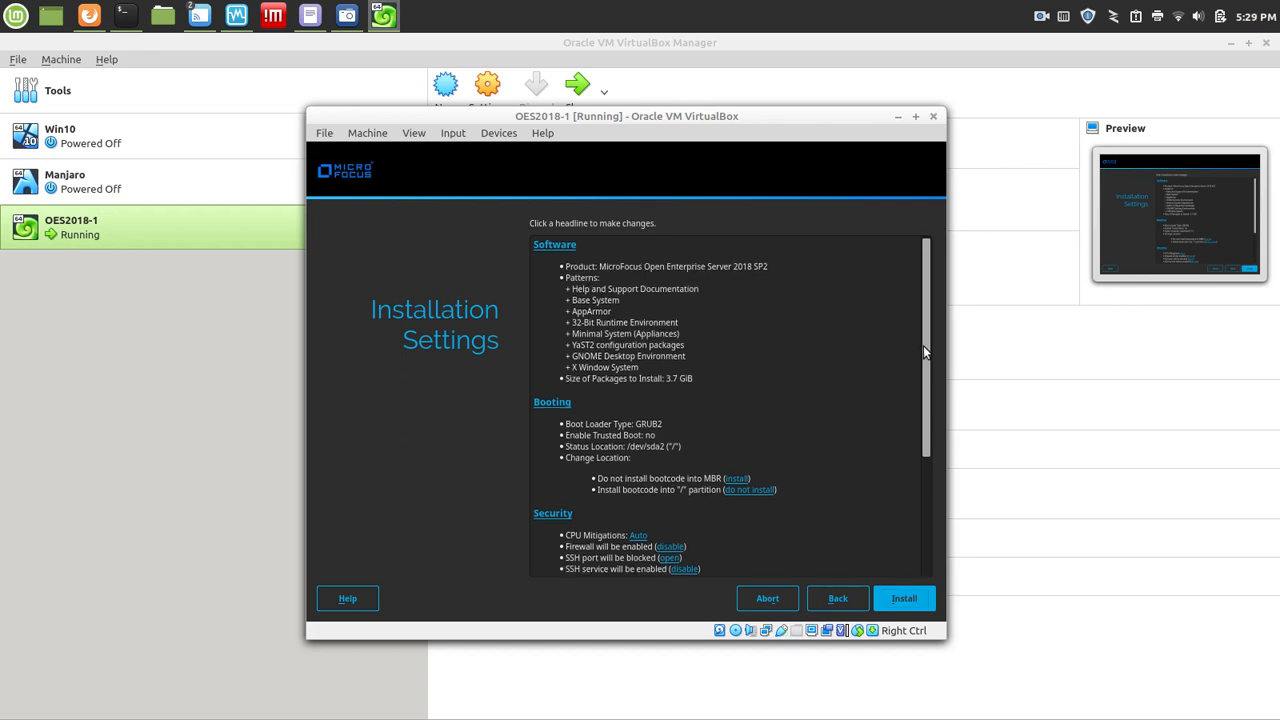
{"action": "left_click_drag", "start_coordinate": [928, 368], "coordinate": [952, 484]}
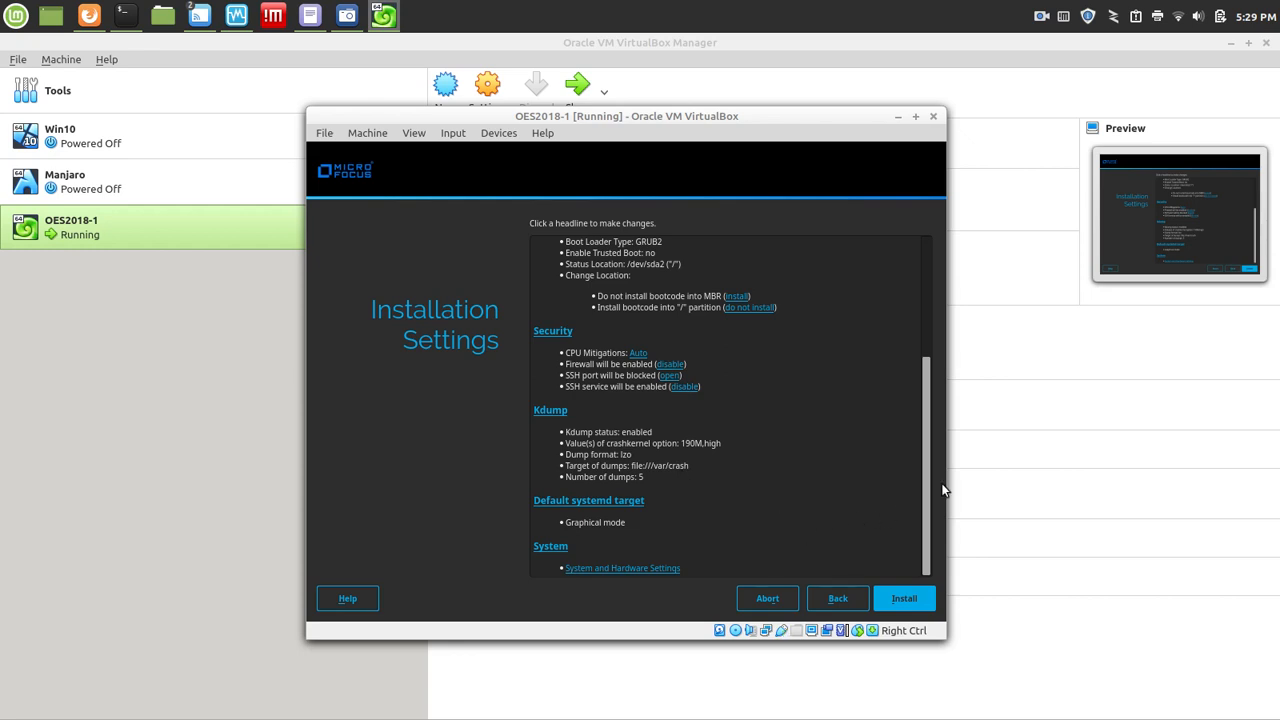
{"action": "left_click", "coordinate": [900, 598]}
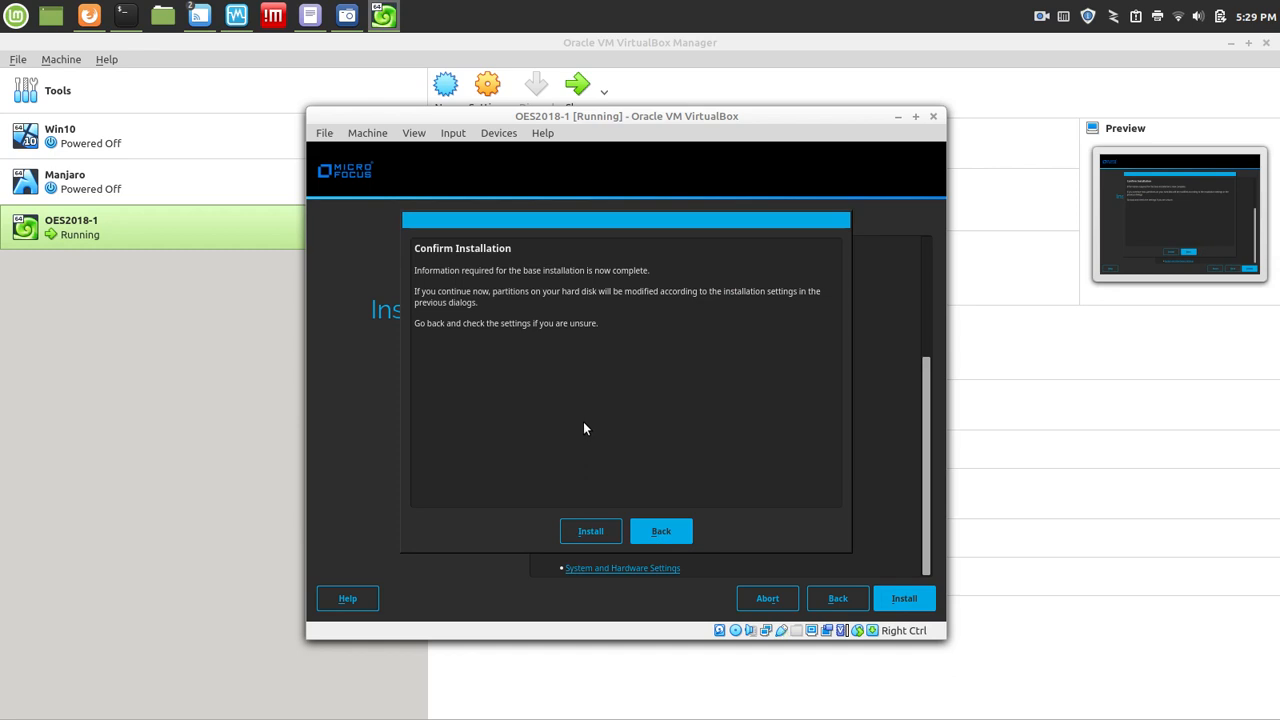
{"action": "left_click", "coordinate": [591, 531]}
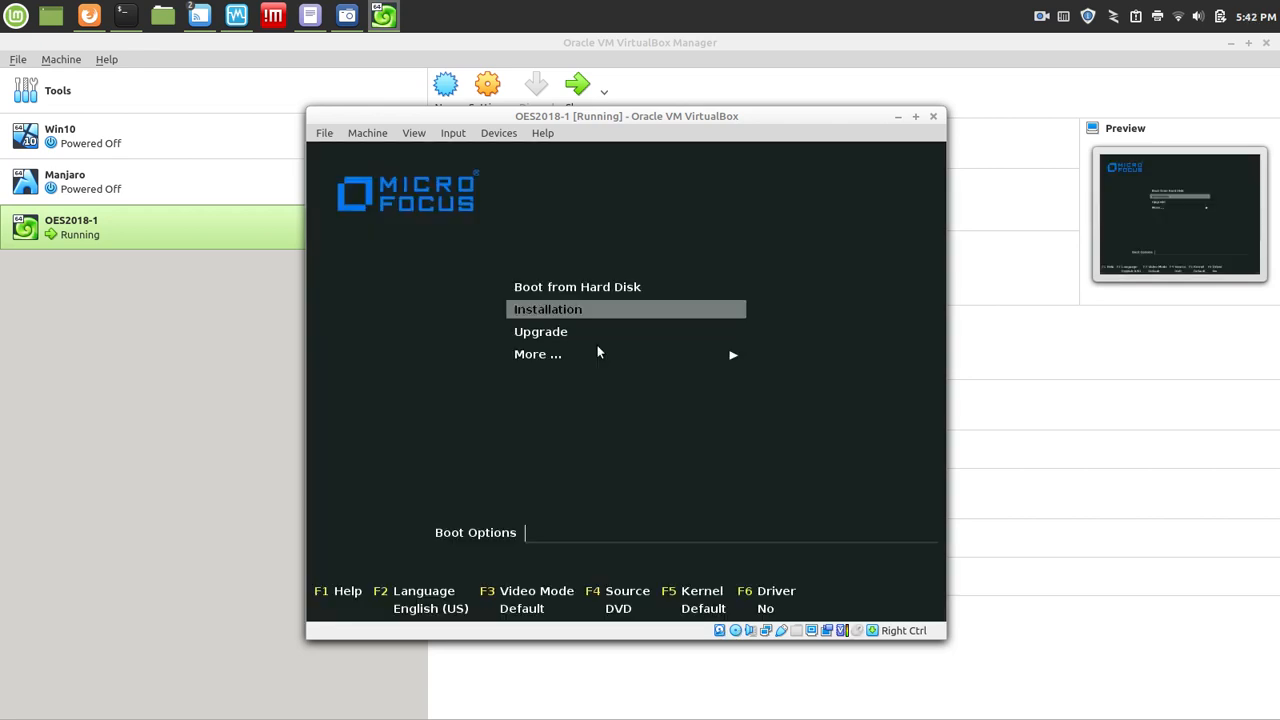
Step: Boot the virtual machine from the hard disk to continue the installation
{"action": "key", "text": "Up"}
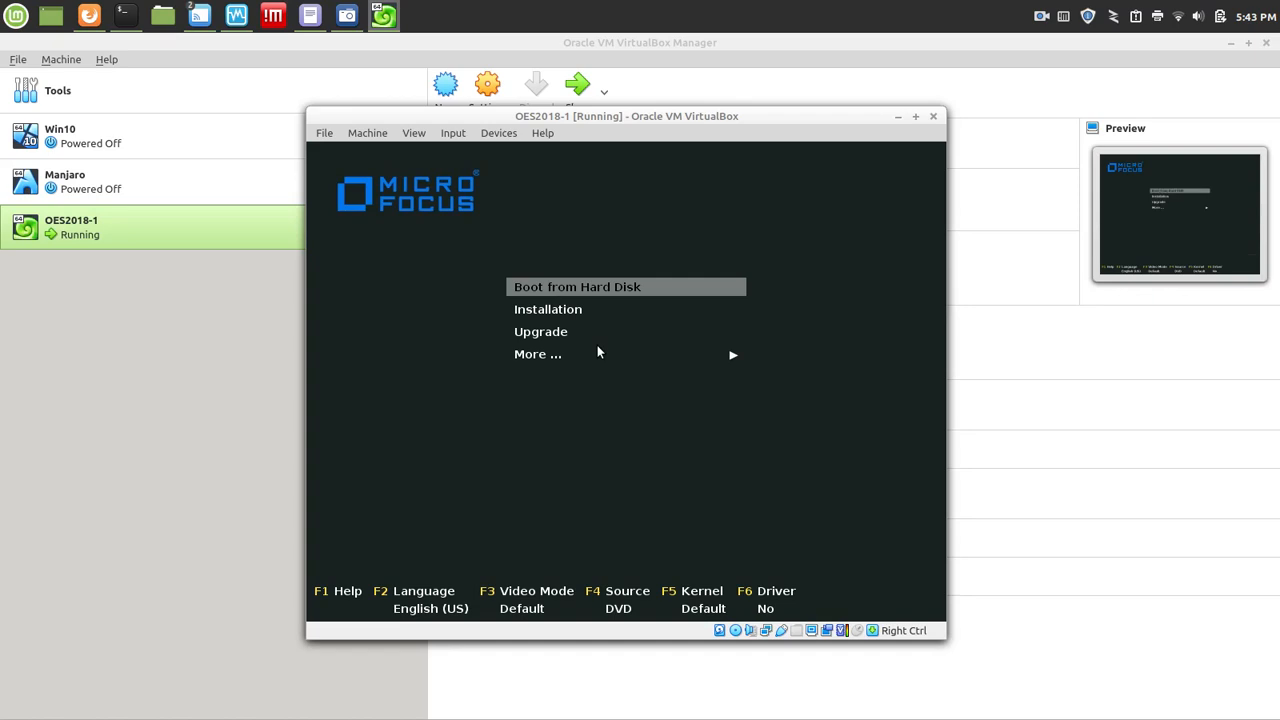
{"action": "key", "text": "Down"}
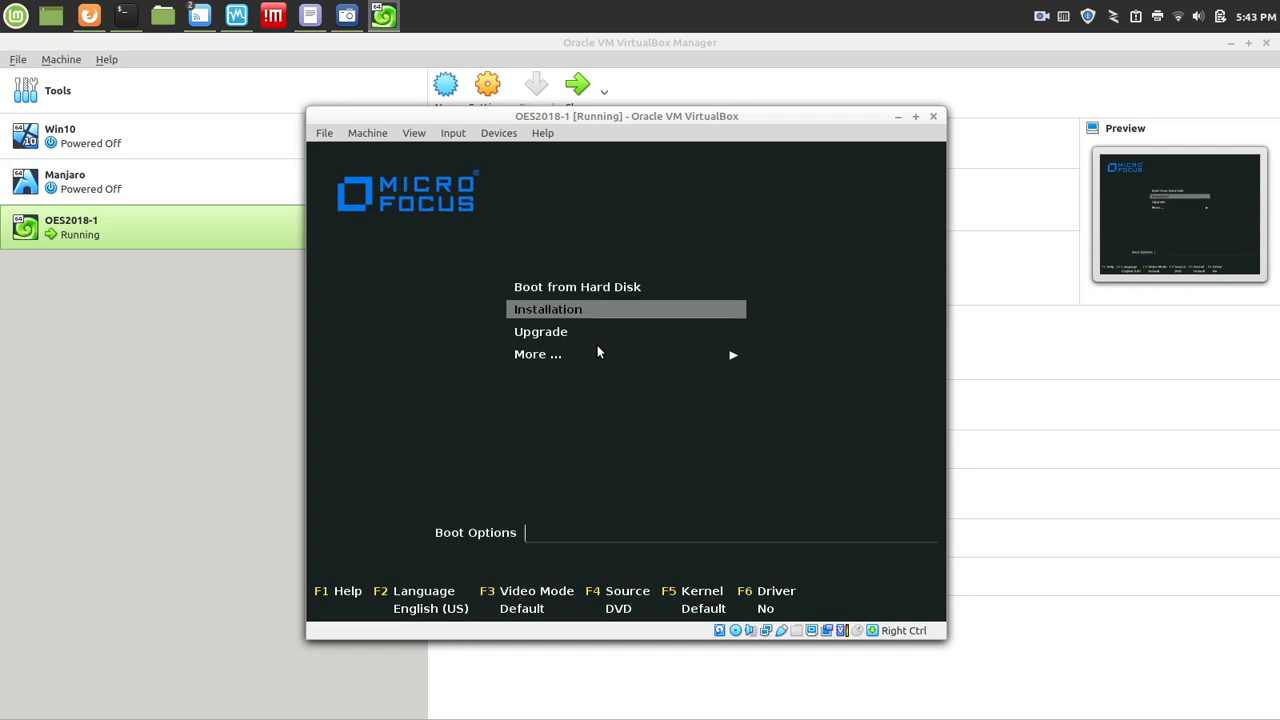
{"action": "key", "text": "Up"}
{"action": "key", "text": "Down"}
{"action": "key", "text": "Up"}
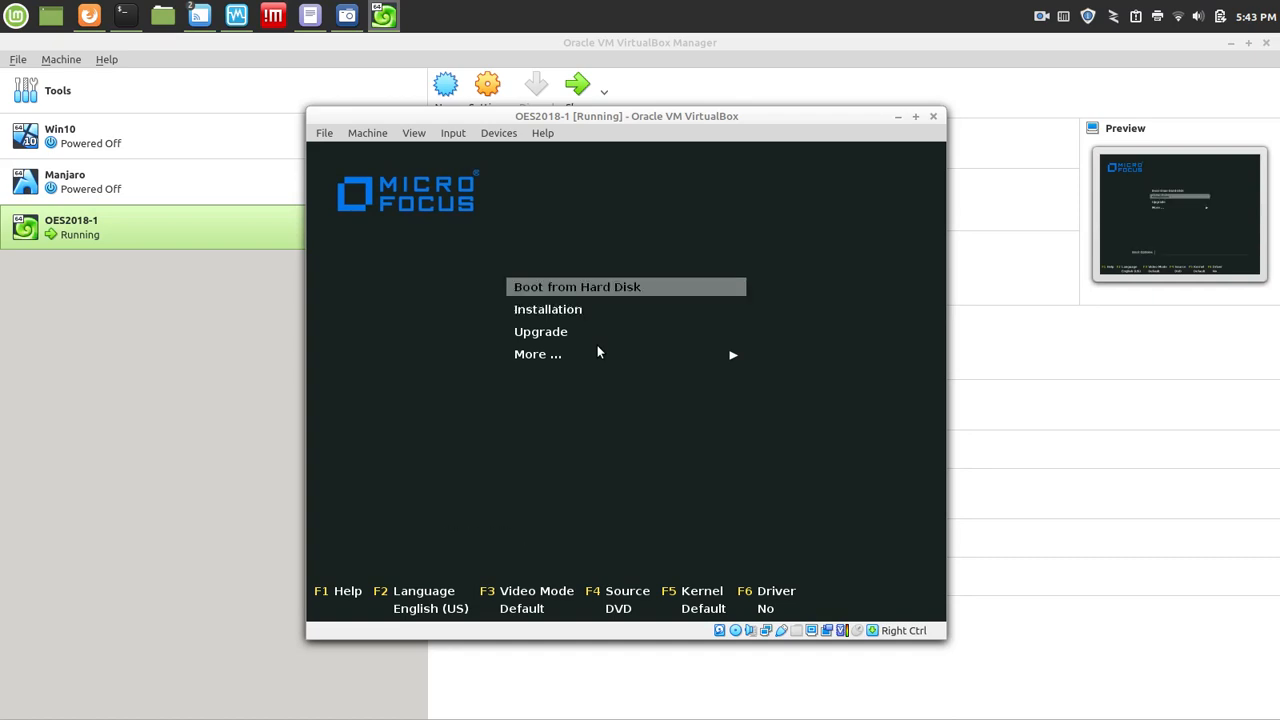
{"action": "key", "text": "Down"}
{"action": "key", "text": "Up"}
{"action": "key", "text": "Return"}
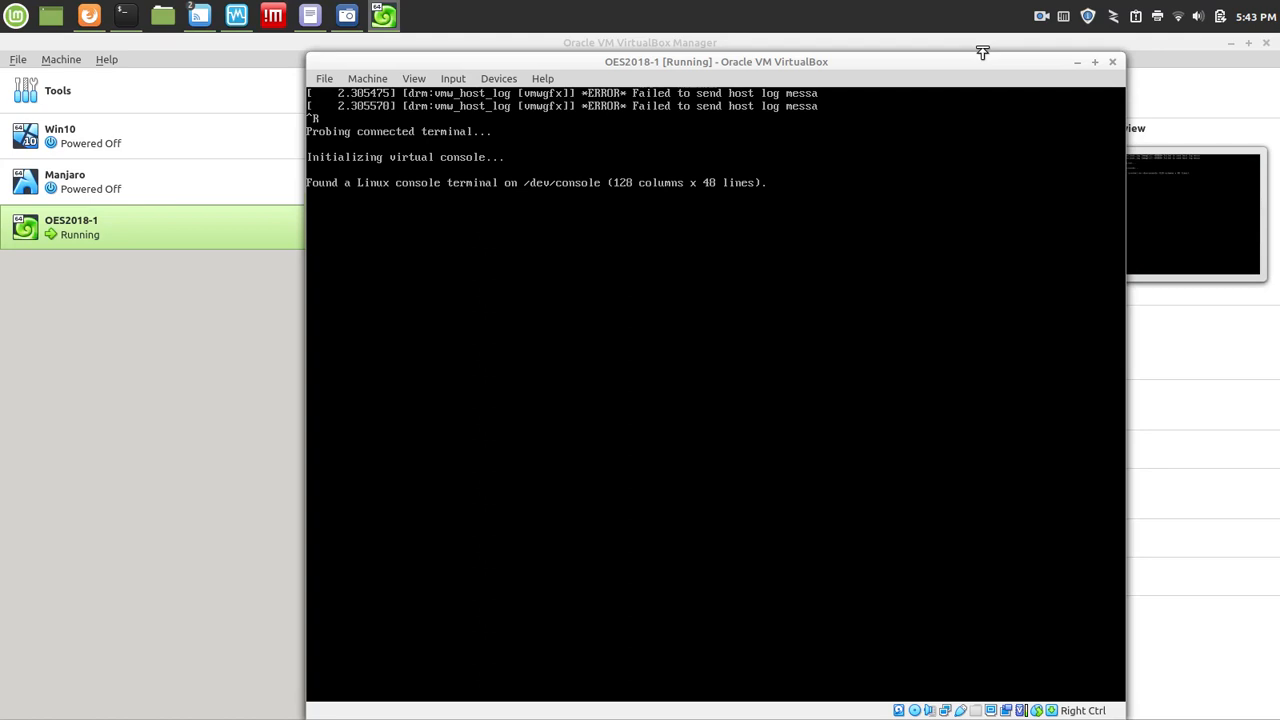
{"action": "left_click", "coordinate": [1041, 17]}
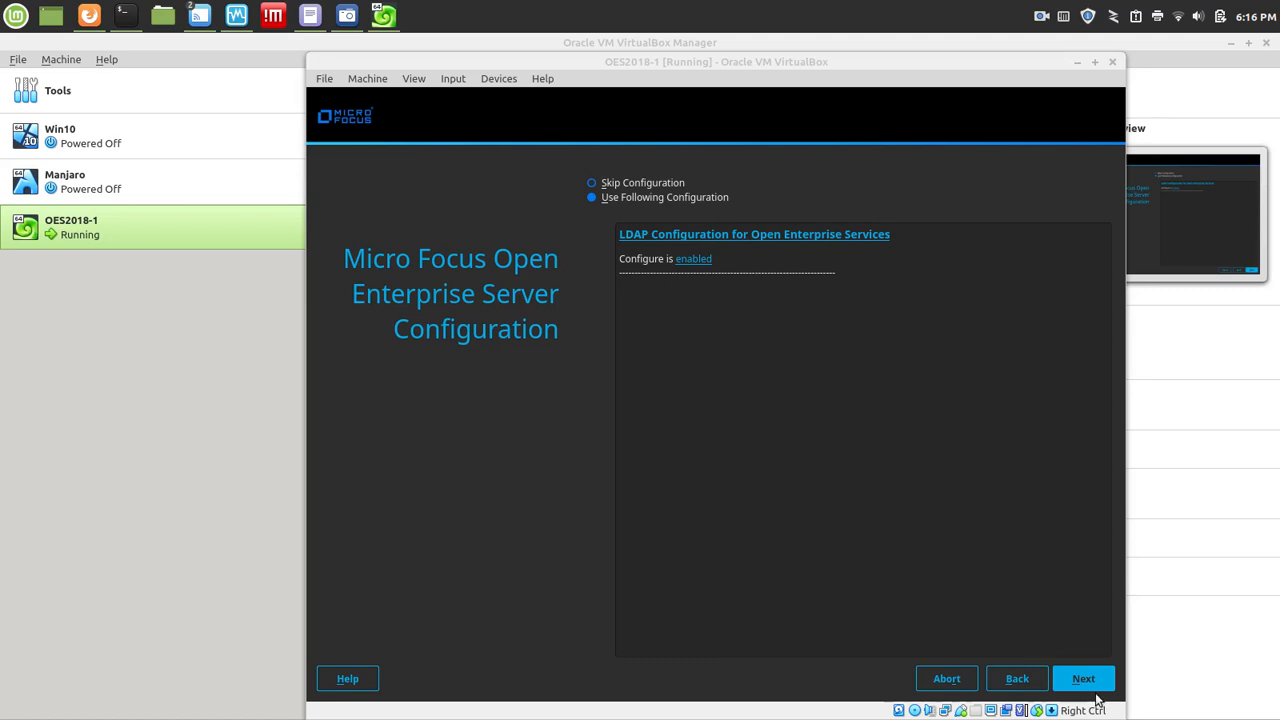
Step: Apply the Open Enterprise Server configuration with LDAP enabled and finish the installation with Clone This System for AutoYaST kept on
{"action": "left_click", "coordinate": [1071, 676]}
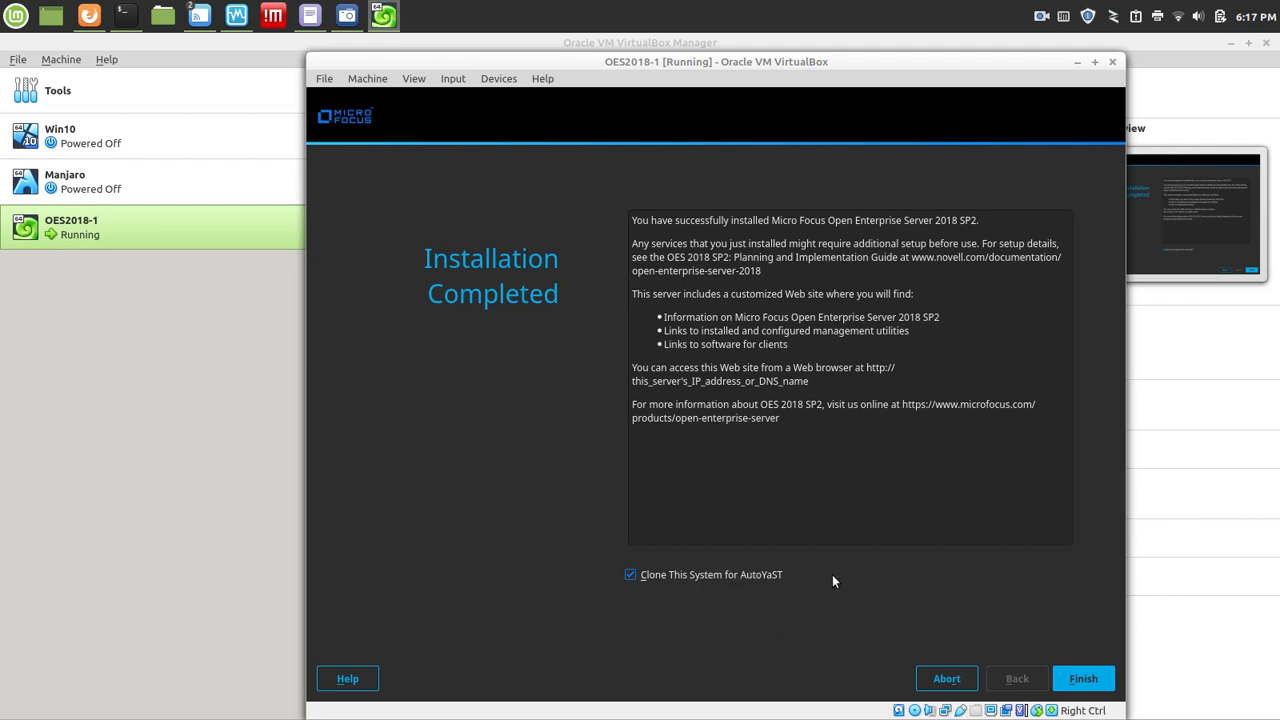
{"action": "left_click", "coordinate": [1072, 679]}
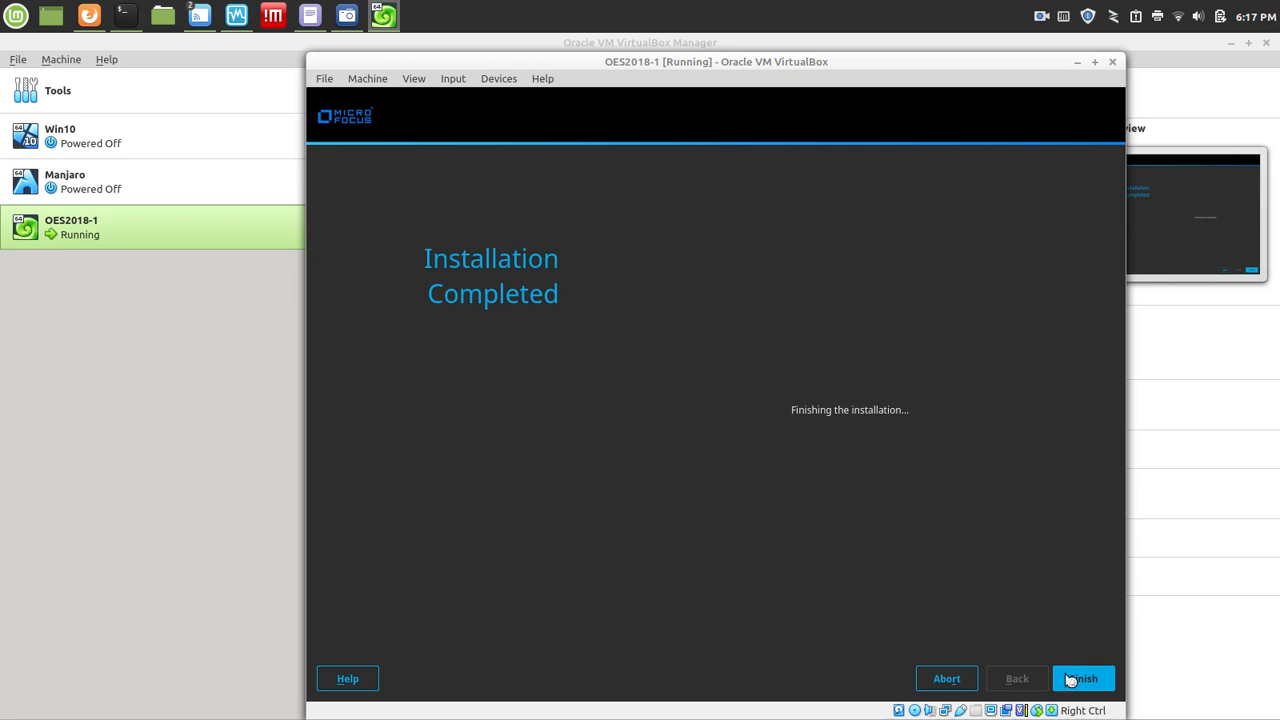